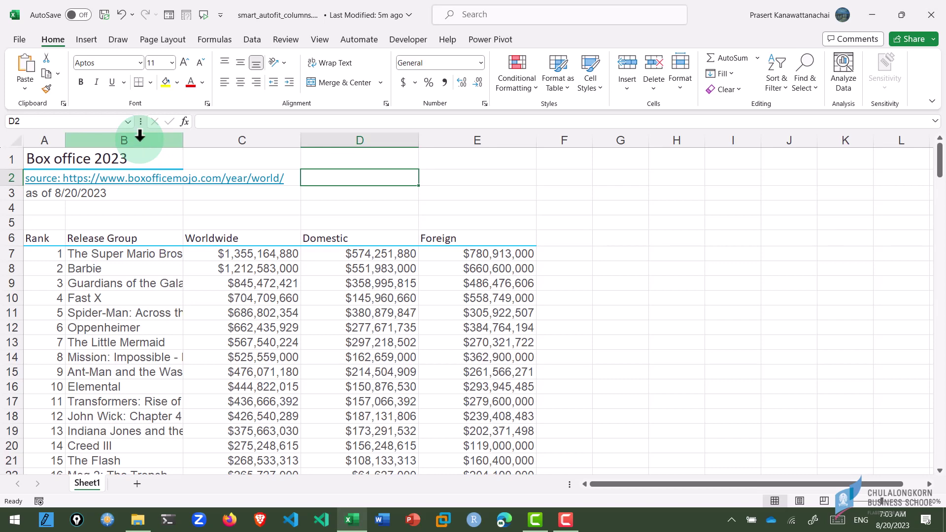
Select columns B through E, from Release Group to Foreign.
{"action": "left_click", "coordinate": [141, 139]}
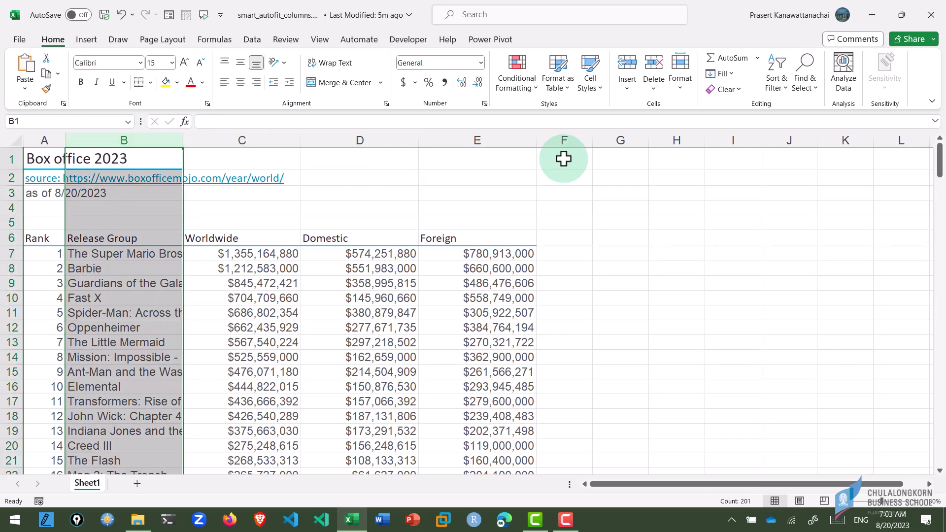
{"action": "left_click", "coordinate": [496, 139], "text": "shift"}
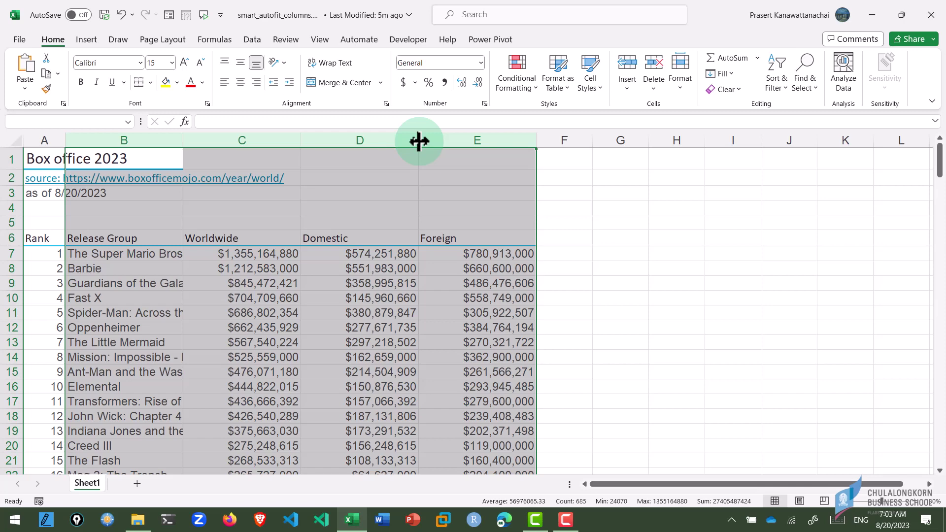
AutoFit columns B:E so titles like Mission: Impossible - Dead Reckoning Part One show in full.
{"action": "double_click", "coordinate": [419, 141]}
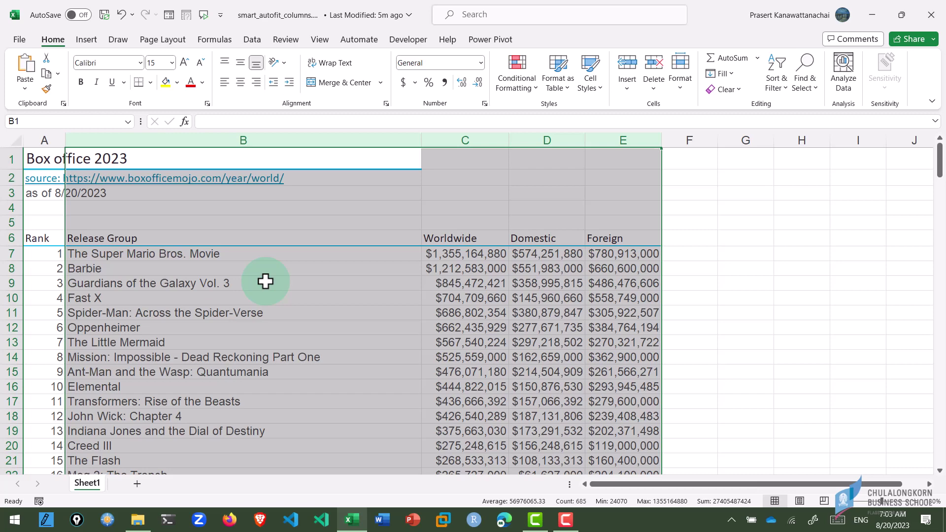
{"action": "left_click", "coordinate": [275, 267]}
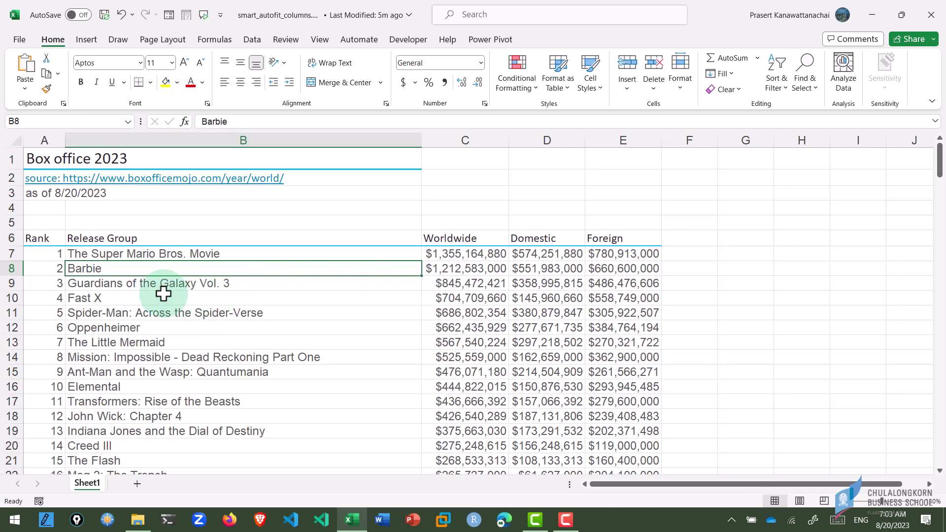
{"action": "left_click", "coordinate": [193, 139]}
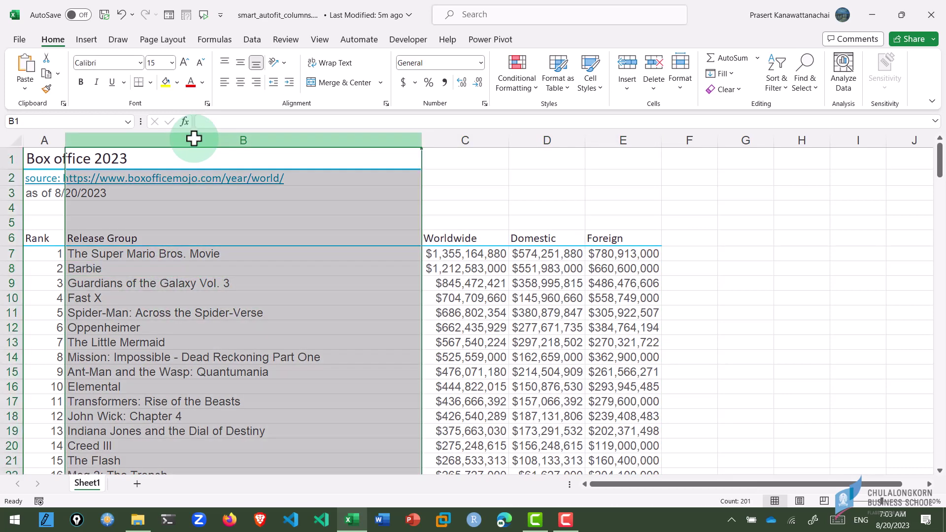
{"action": "left_click", "coordinate": [215, 302]}
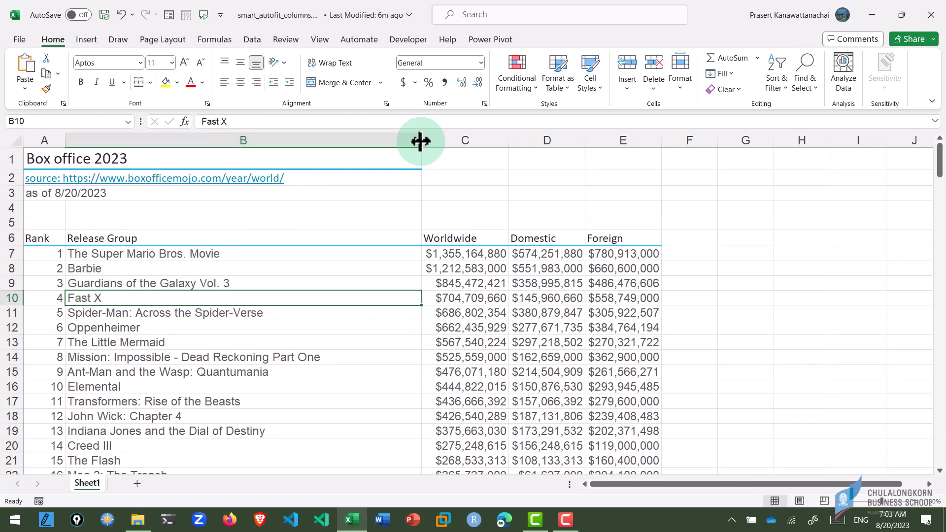
Narrow column B to about 30.10 width so longer film titles are cut off.
{"action": "left_click_drag", "start_coordinate": [419, 142], "coordinate": [419, 142]}
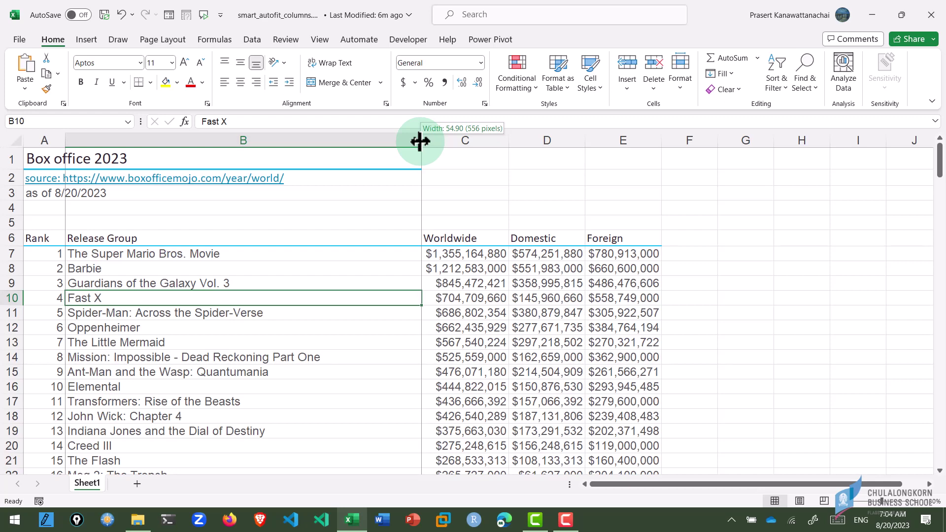
{"action": "mouse_move", "coordinate": [419, 142]}
{"action": "left_mouse_down"}
{"action": "mouse_move", "coordinate": [231, 160]}
{"action": "mouse_move", "coordinate": [261, 159]}
{"action": "left_mouse_up"}
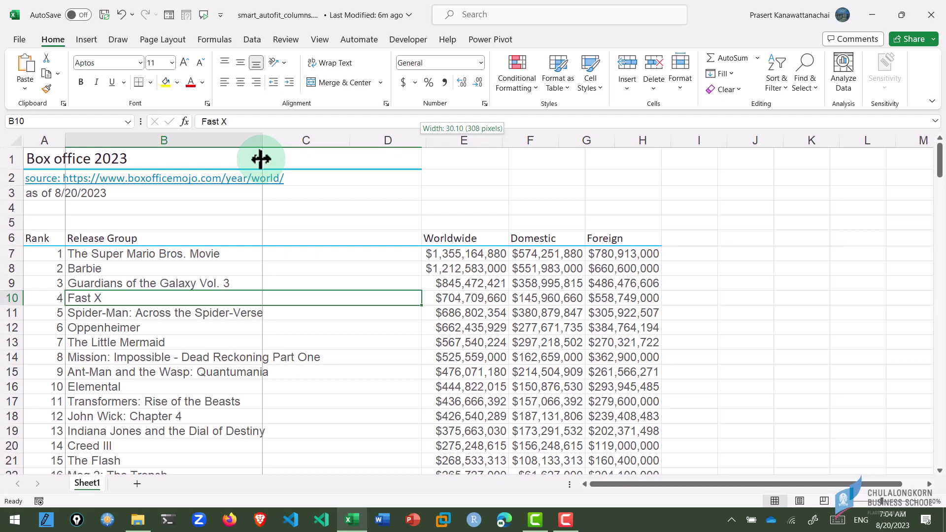
{"action": "left_click_drag", "start_coordinate": [260, 158], "coordinate": [260, 158]}
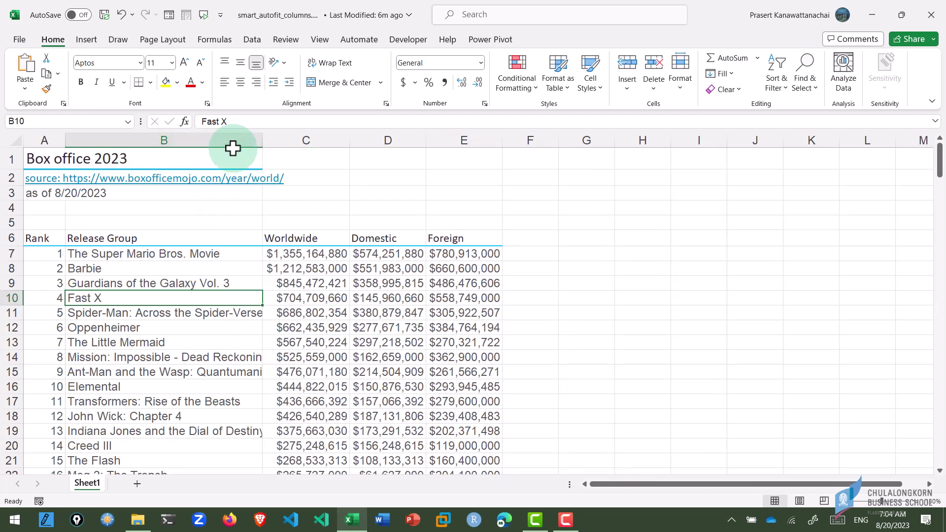
{"action": "left_click", "coordinate": [183, 138]}
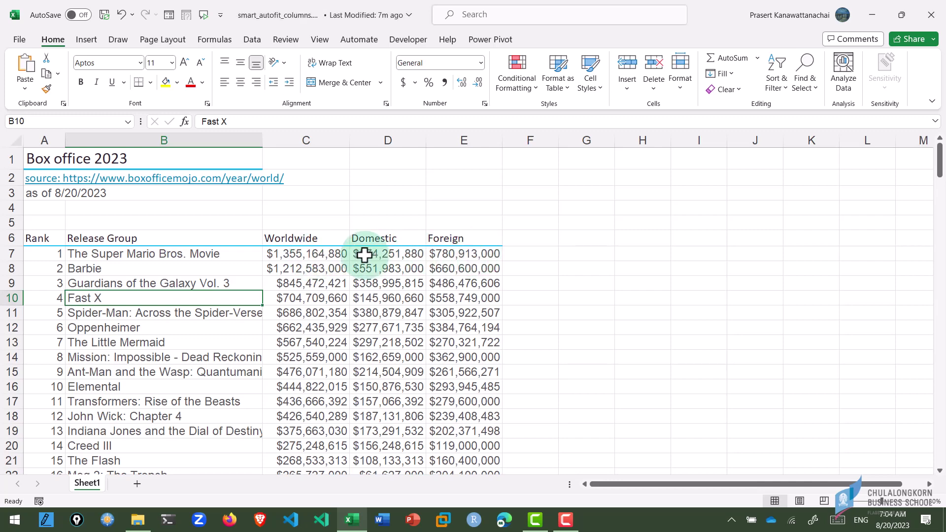
Inspect the row 7 Worldwide, Domestic and Foreign figures.
{"action": "left_click", "coordinate": [314, 253]}
{"action": "left_click", "coordinate": [372, 253]}
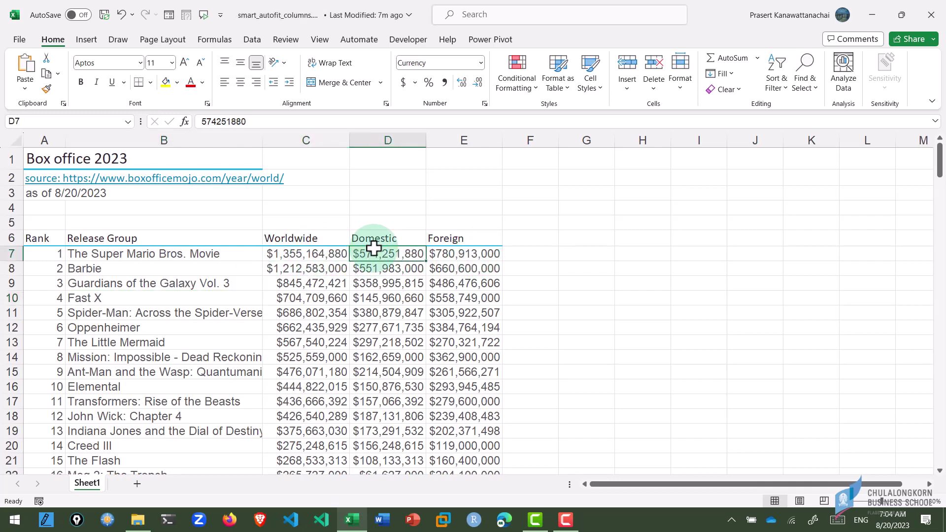
{"action": "left_click", "coordinate": [450, 253]}
{"action": "left_click", "coordinate": [316, 251]}
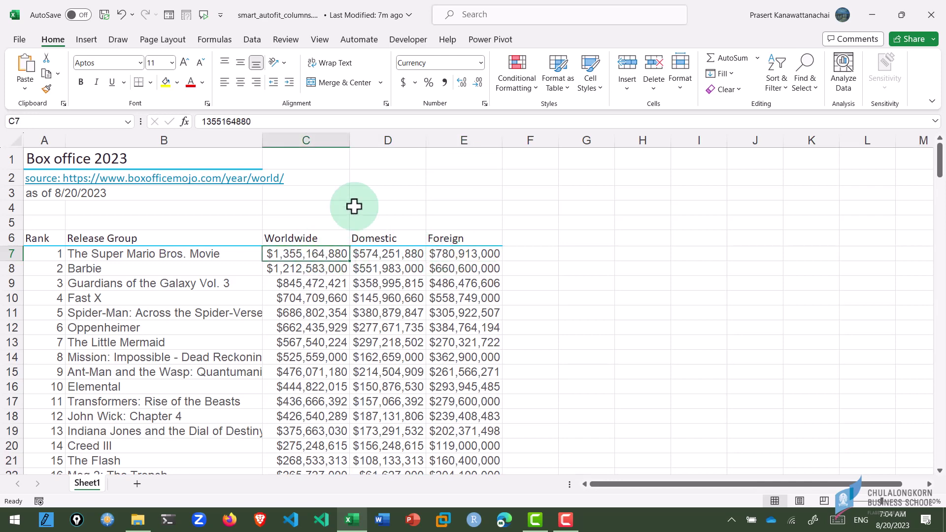
Widen columns C:E evenly so all money values show, then select columns B:E.
{"action": "left_click_drag", "start_coordinate": [331, 140], "coordinate": [498, 137]}
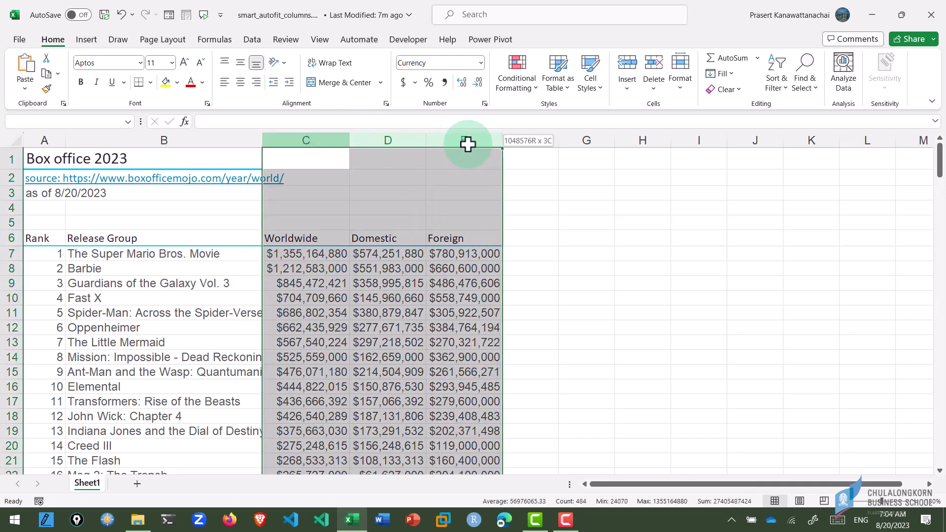
{"action": "left_click", "coordinate": [501, 141]}
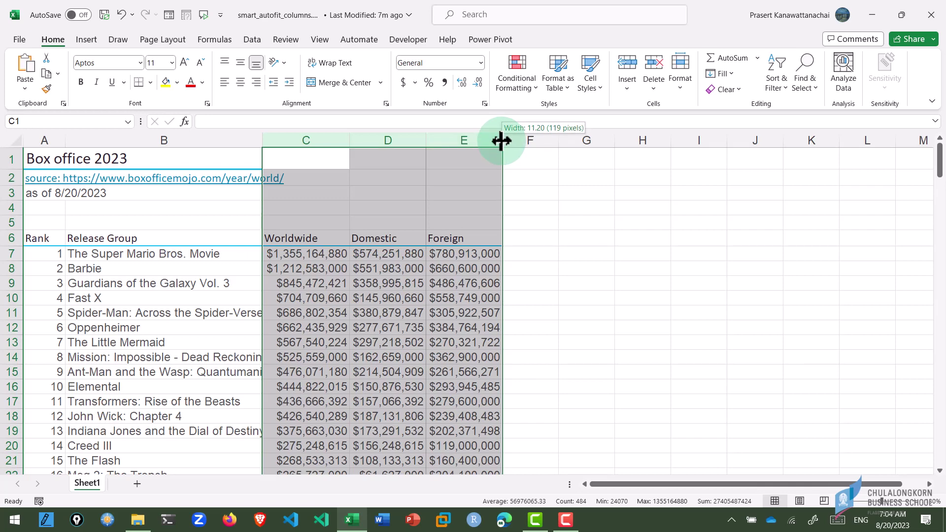
{"action": "left_click_drag", "start_coordinate": [501, 141], "coordinate": [509, 140]}
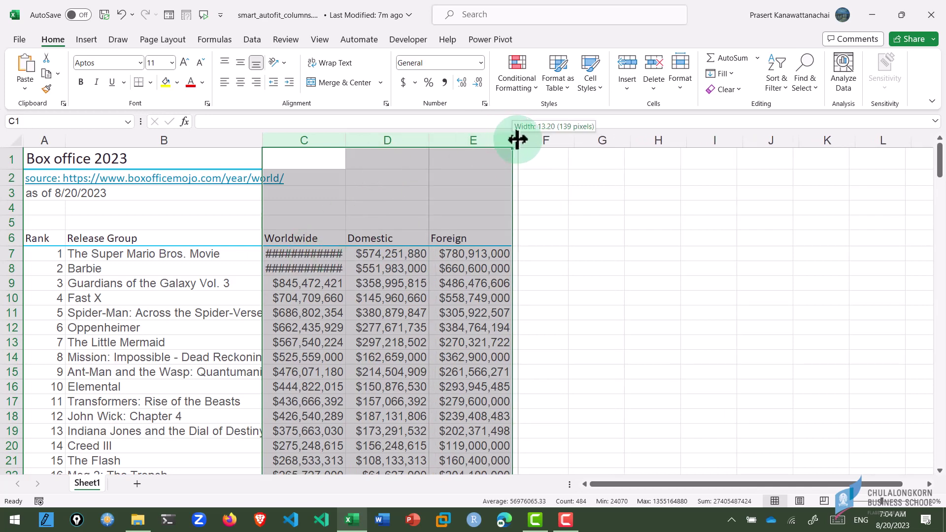
{"action": "left_click_drag", "start_coordinate": [511, 139], "coordinate": [543, 140]}
{"action": "left_click", "coordinate": [312, 263]}
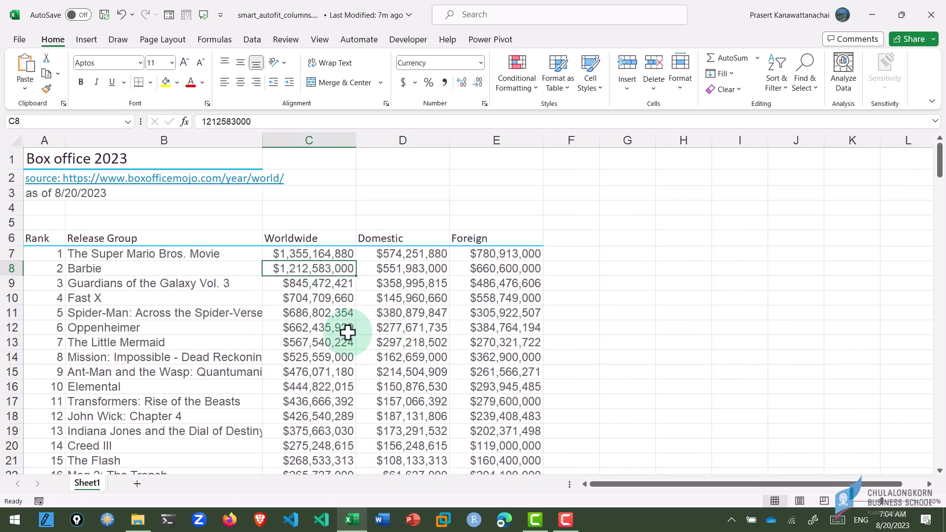
{"action": "left_click_drag", "start_coordinate": [198, 139], "coordinate": [536, 143]}
AutoFit columns B:E, then shrink column B far left so titles truncate.
{"action": "double_click", "coordinate": [543, 146]}
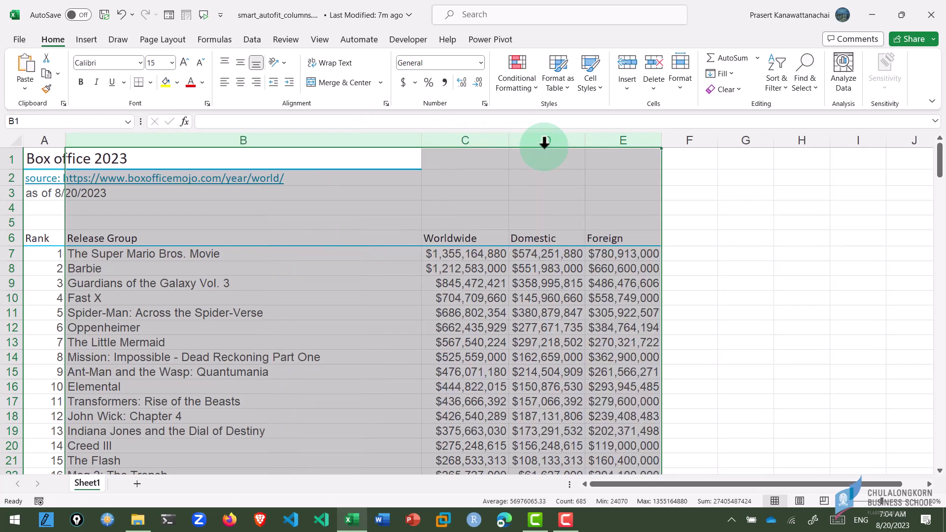
{"action": "left_click", "coordinate": [309, 311]}
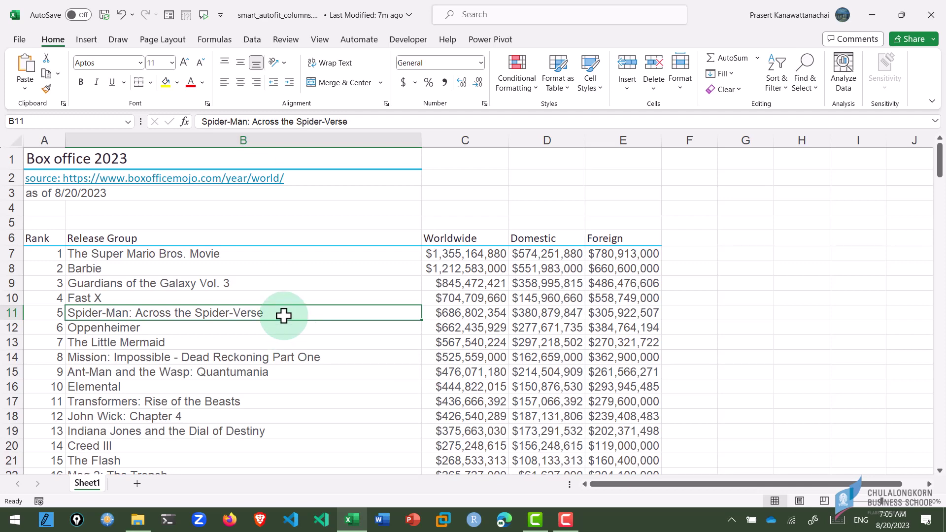
{"action": "left_click_drag", "start_coordinate": [420, 141], "coordinate": [154, 189]}
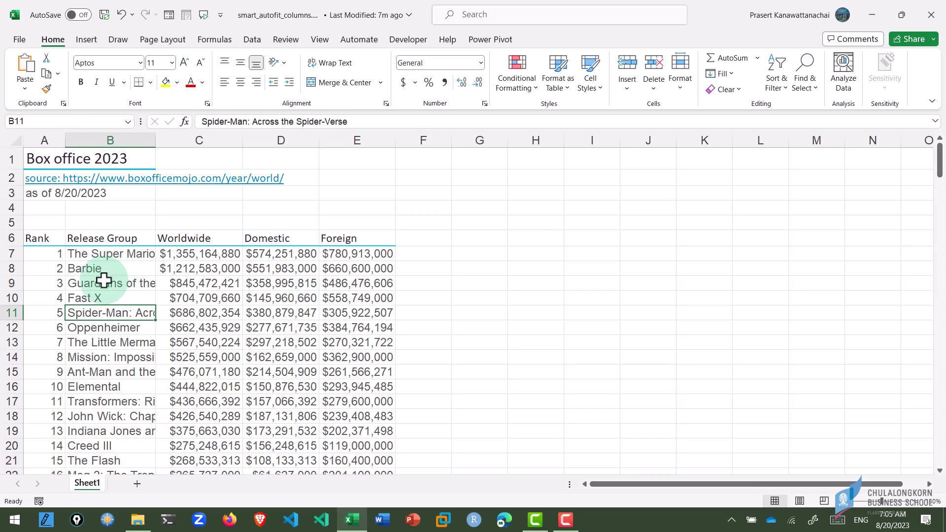
Select cells B9 through D9 on the Guardians of the Galaxy Vol. 3 row.
{"action": "left_click_drag", "start_coordinate": [98, 283], "coordinate": [327, 283]}
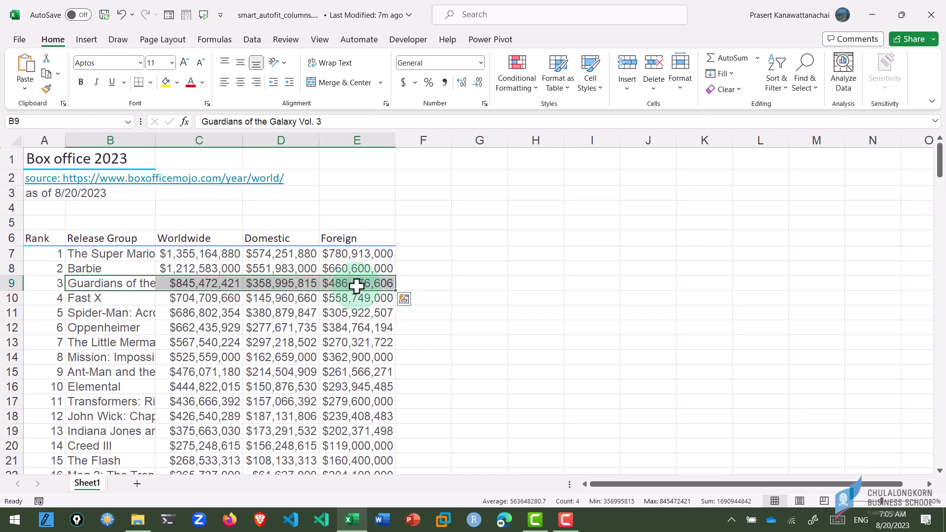
{"action": "left_click", "coordinate": [129, 285]}
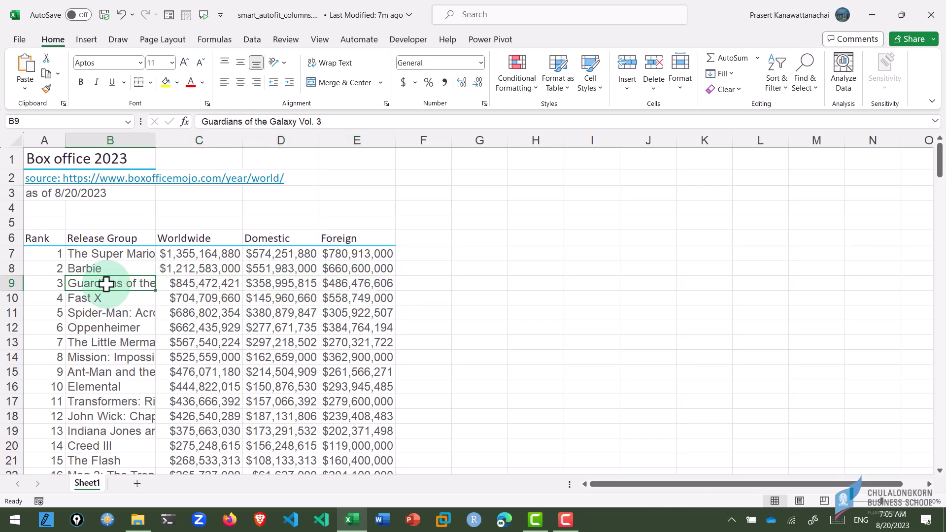
{"action": "left_click_drag", "start_coordinate": [122, 285], "coordinate": [268, 285]}
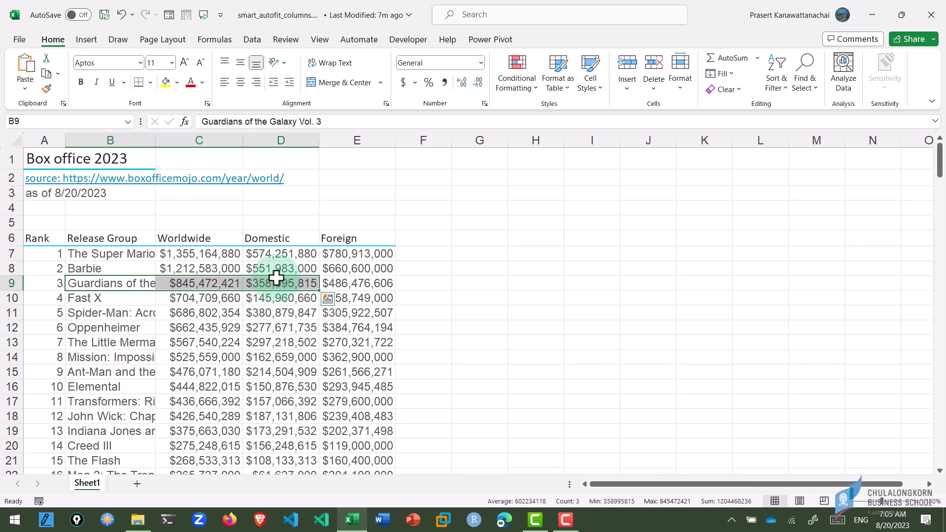
Run smart_autofit_columns via Alt+F8, wrapping titles like Spider-Man: Across the Spider-Verse onto two lines.
{"action": "key", "text": "alt+F8"}
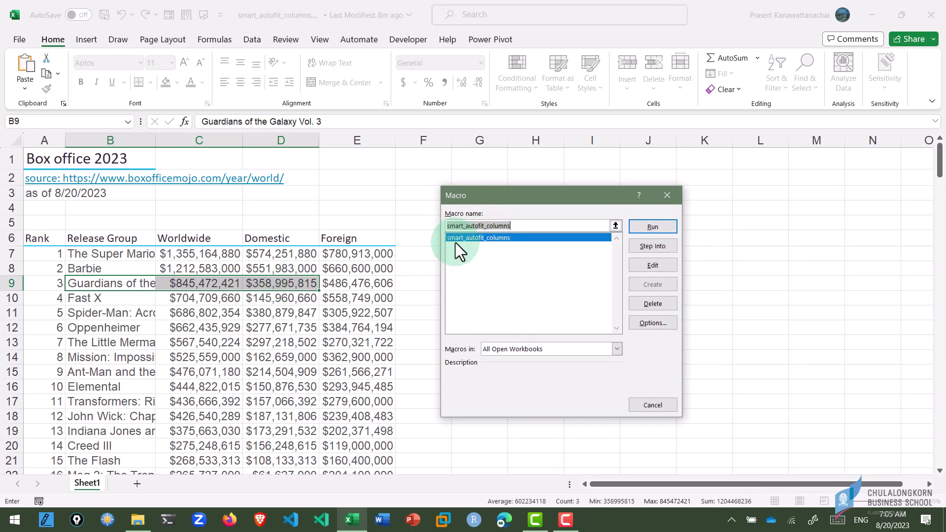
{"action": "left_click", "coordinate": [658, 227]}
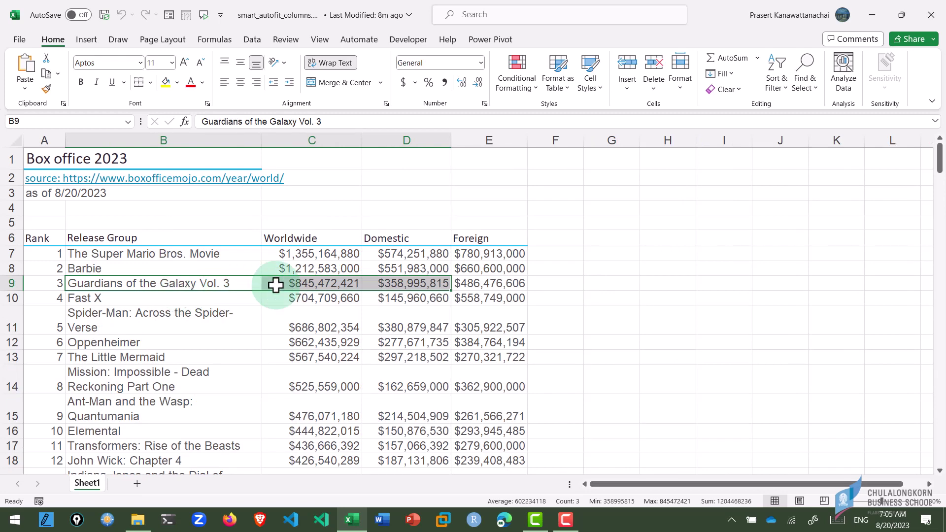
{"action": "left_click", "coordinate": [317, 282]}
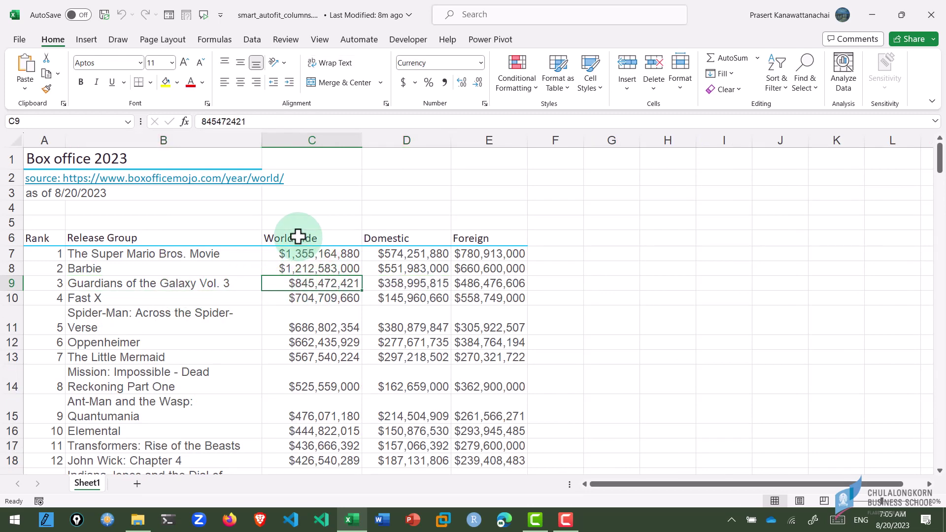
{"action": "left_click", "coordinate": [169, 237]}
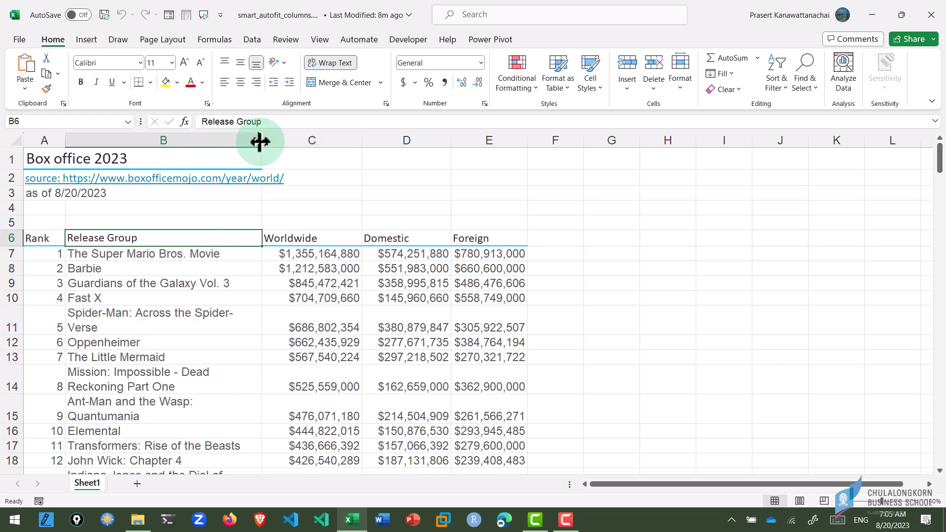
Check column B's 30.00 width and the Worldwide value in C7.
{"action": "left_click_drag", "start_coordinate": [261, 141], "coordinate": [261, 142]}
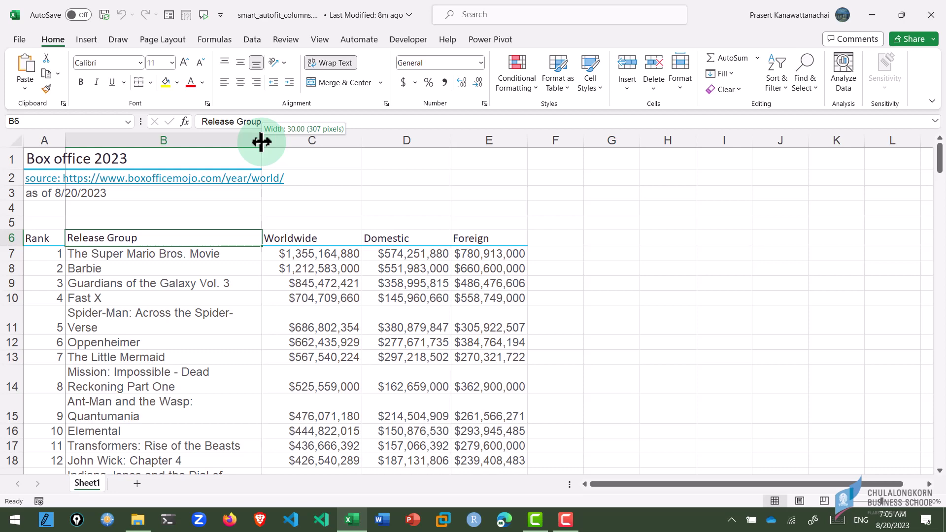
{"action": "left_click_drag", "start_coordinate": [261, 141], "coordinate": [261, 142]}
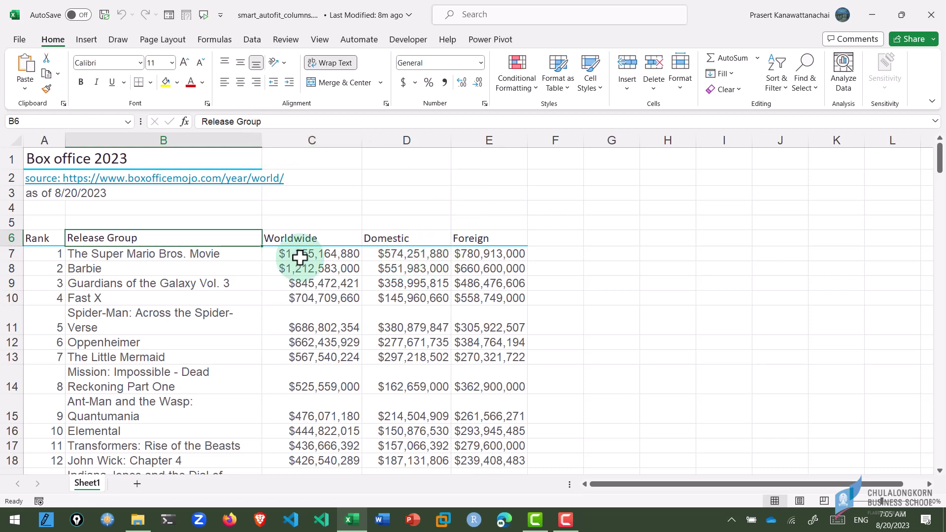
{"action": "left_click", "coordinate": [272, 254]}
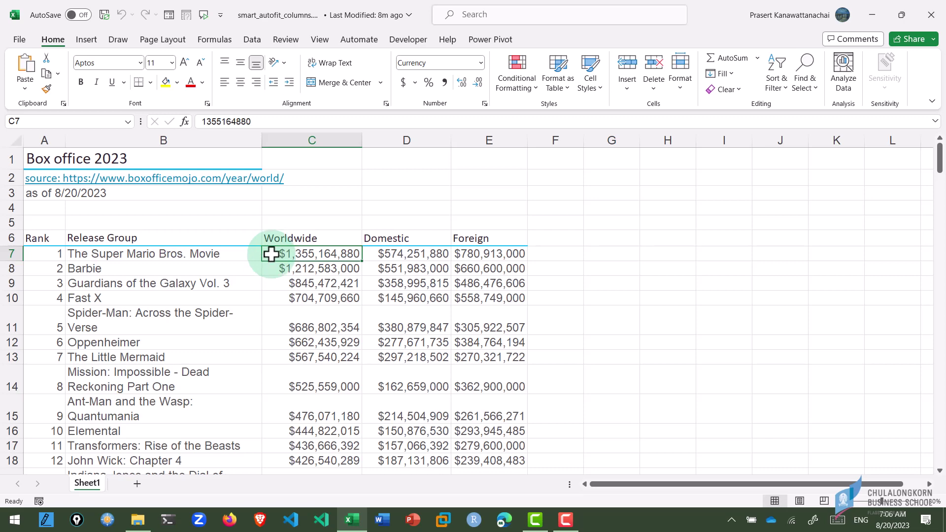
AutoFit Foreign column E and Domestic column D to their dollar amounts.
{"action": "left_click", "coordinate": [401, 238]}
{"action": "left_click", "coordinate": [490, 238]}
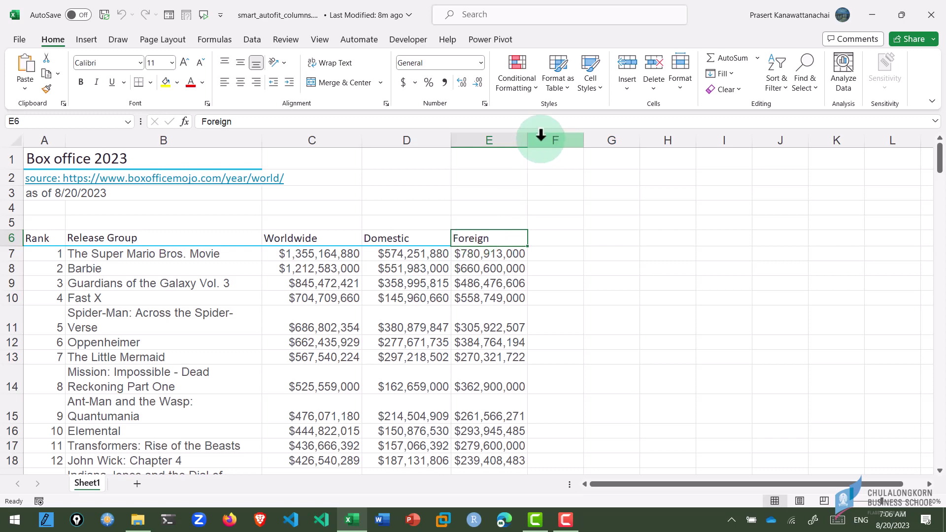
{"action": "double_click", "coordinate": [526, 140]}
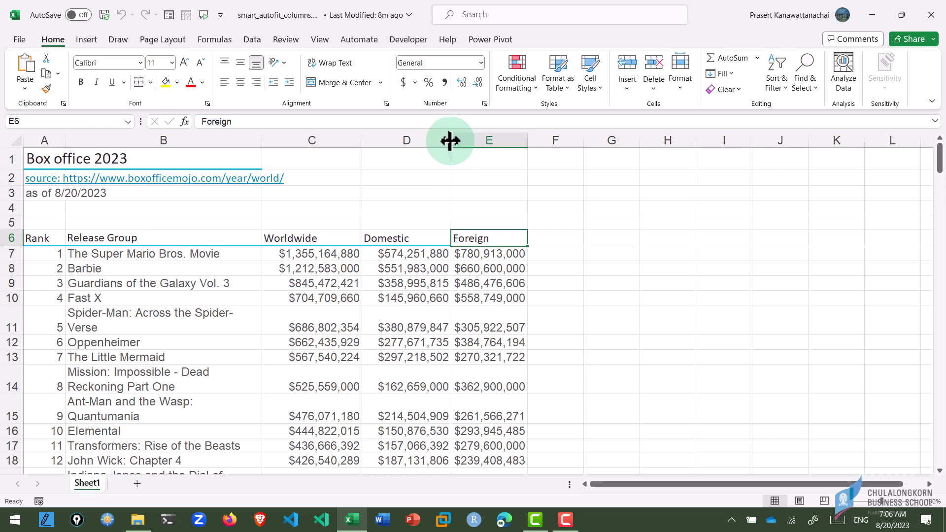
{"action": "double_click", "coordinate": [450, 140]}
{"action": "left_click", "coordinate": [375, 253]}
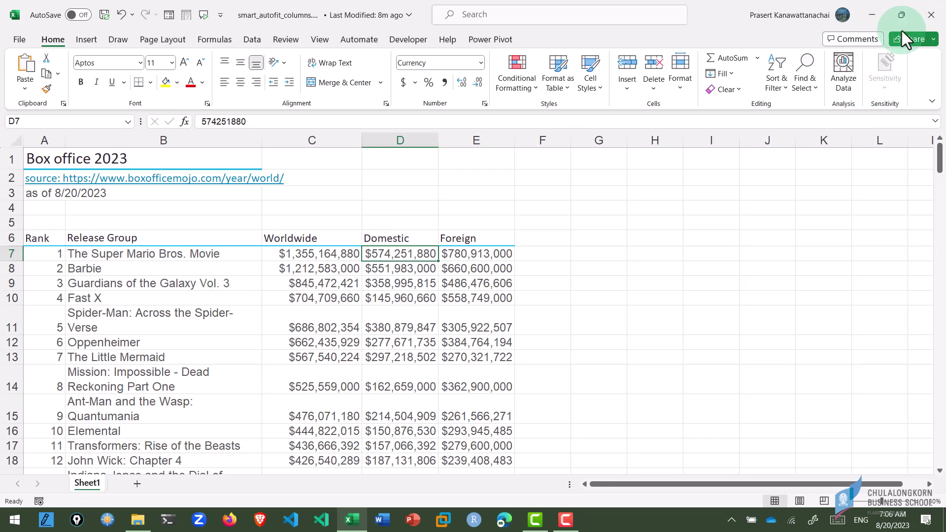
Close Excel with Don't Save, then open test data.xlsx from the Downloads folder.
{"action": "left_click", "coordinate": [932, 20]}
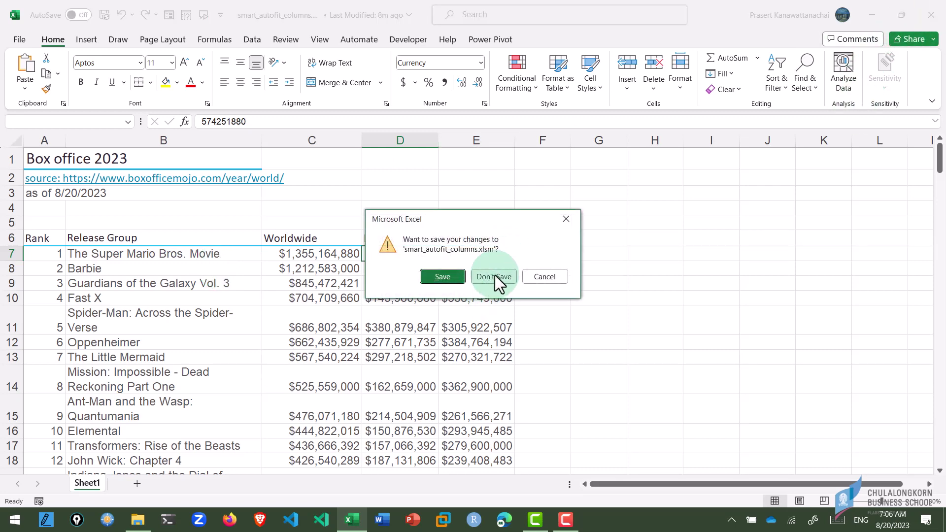
{"action": "left_click", "coordinate": [495, 274]}
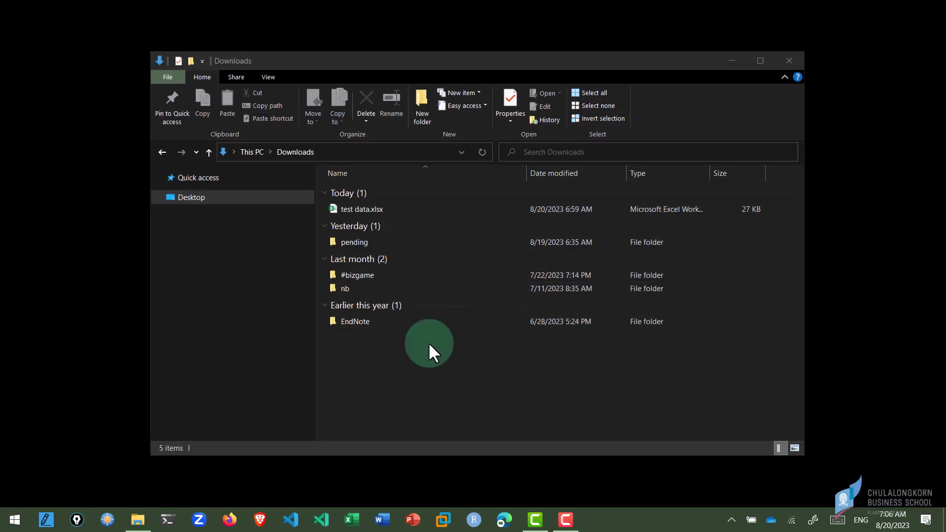
{"action": "double_click", "coordinate": [369, 217]}
Check a Worldwide value's number format, view the Developer tab, then return to Home.
{"action": "left_click", "coordinate": [480, 249]}
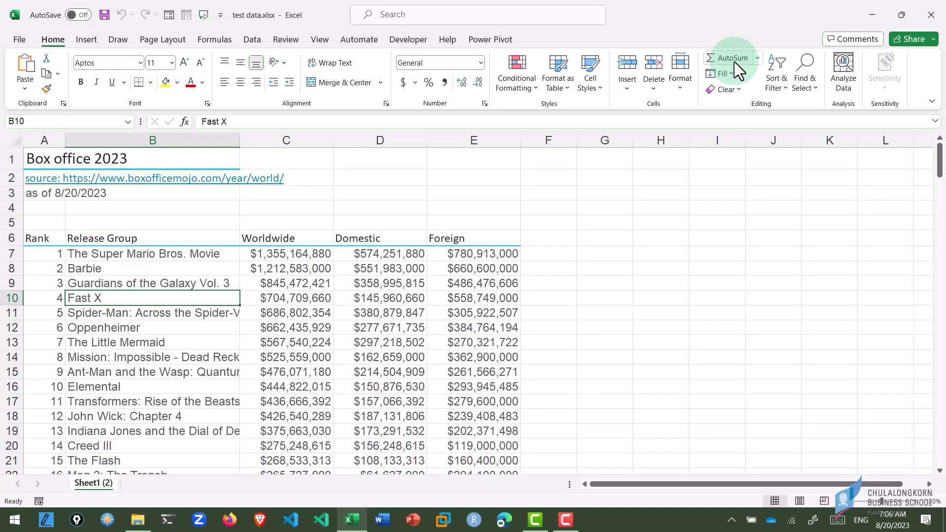
{"action": "left_click", "coordinate": [287, 315]}
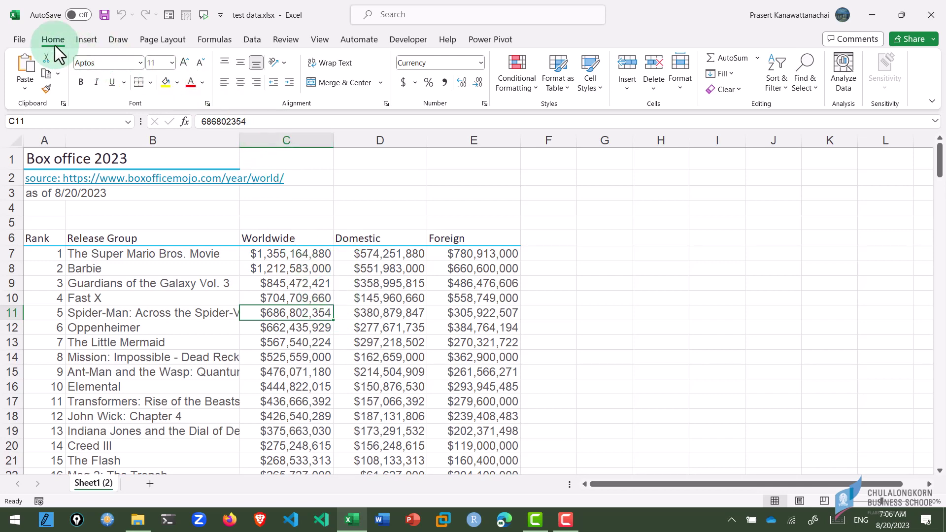
{"action": "left_click", "coordinate": [412, 40]}
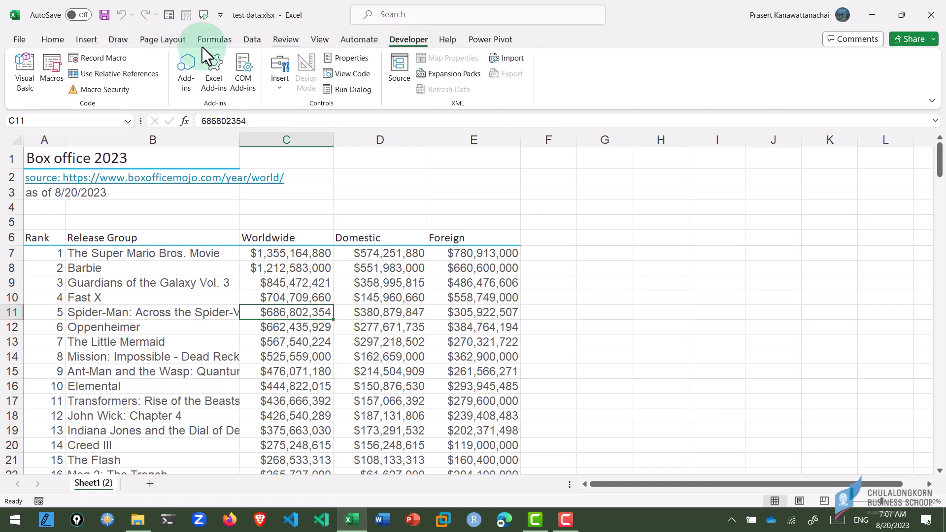
{"action": "left_click", "coordinate": [54, 39]}
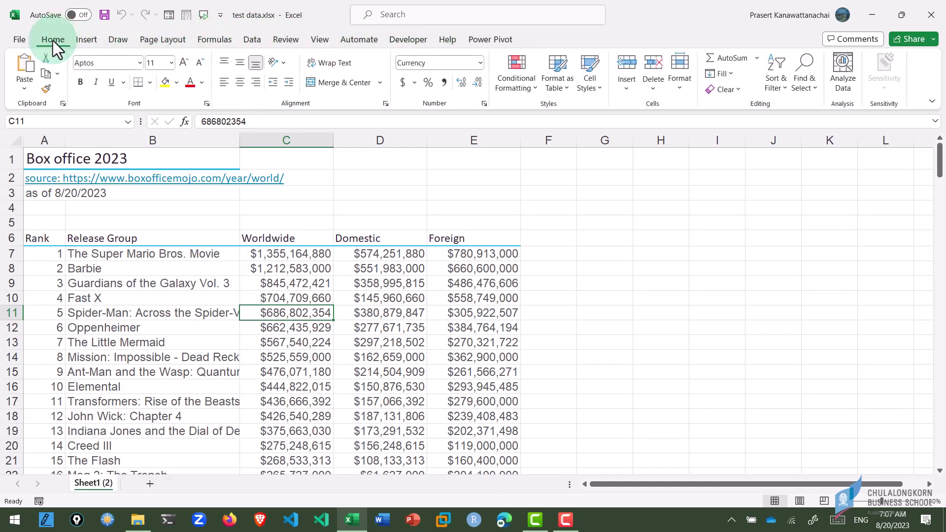
Confirm Developer is checked in Customize the Ribbon and display the Developer tab.
{"action": "right_click", "coordinate": [56, 40]}
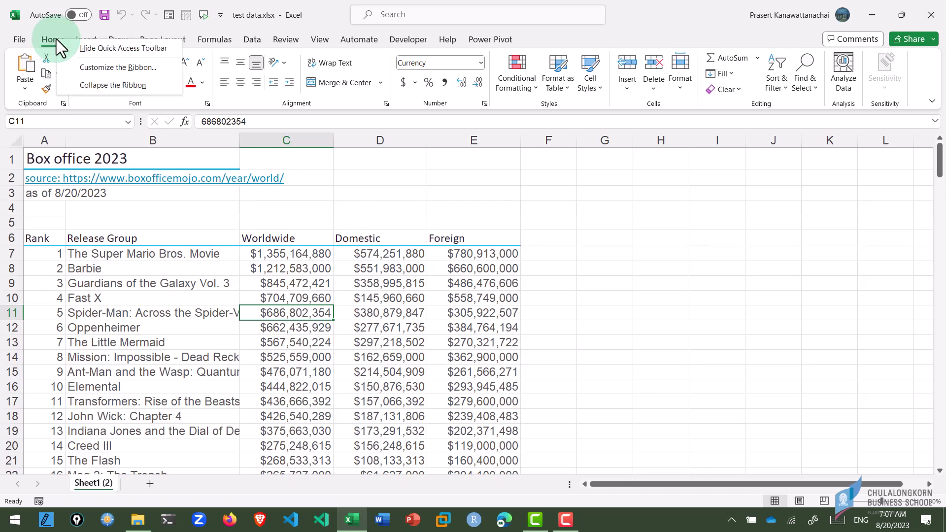
{"action": "left_click", "coordinate": [119, 67]}
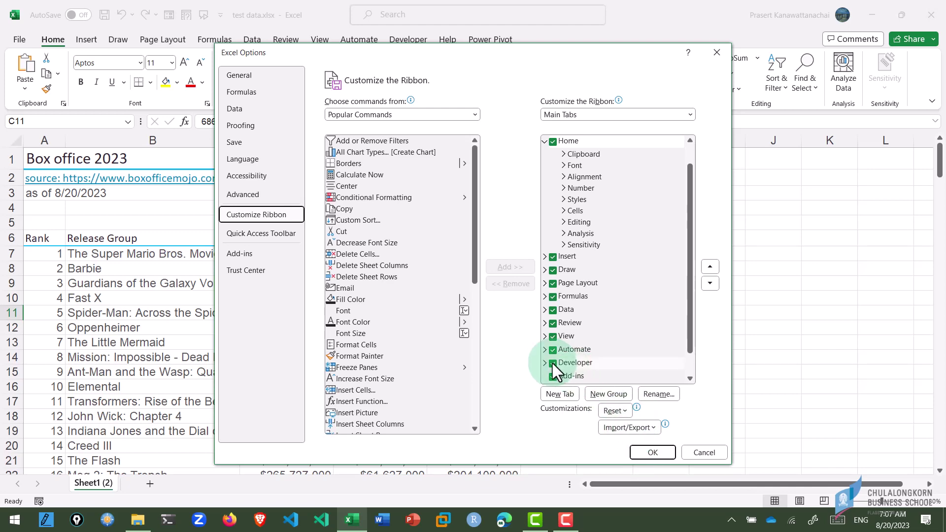
{"action": "left_click", "coordinate": [651, 452]}
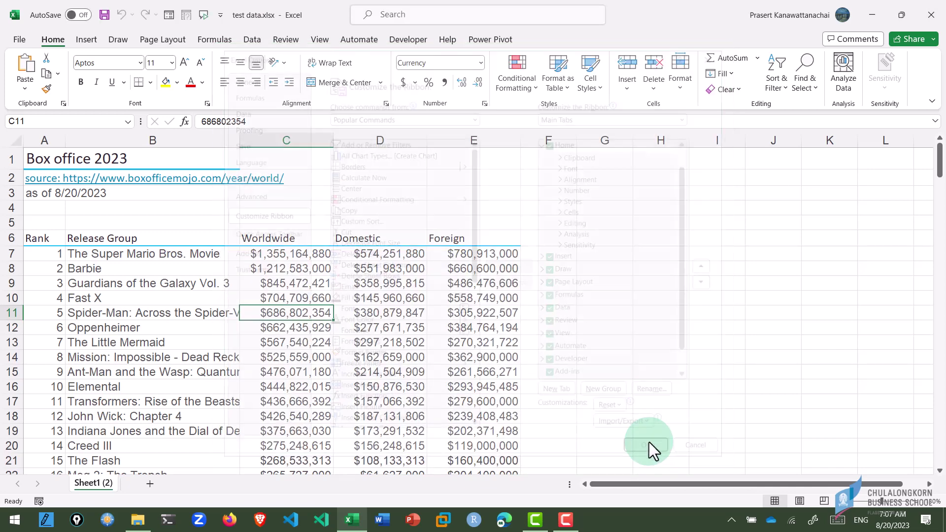
{"action": "left_click", "coordinate": [401, 42]}
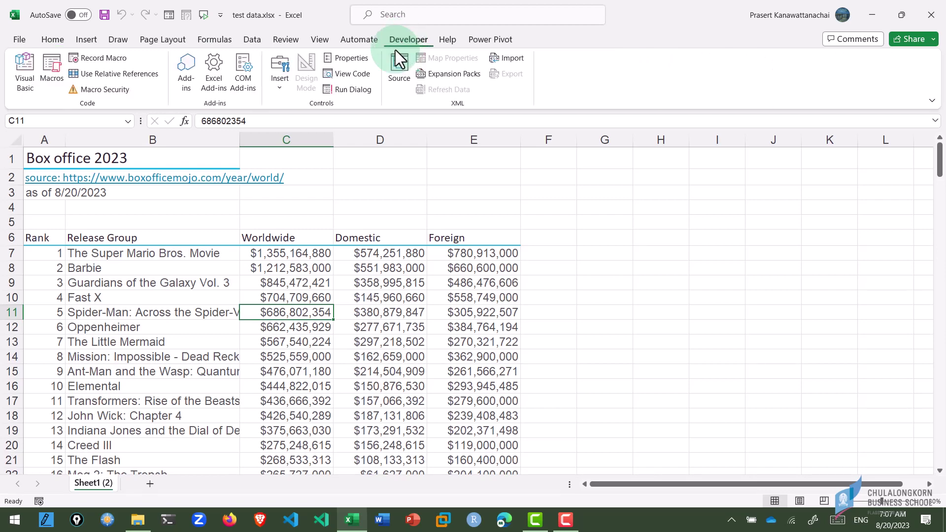
Open the Visual Basic editor for test data.xlsx and insert a new Module1.
{"action": "left_click", "coordinate": [18, 69]}
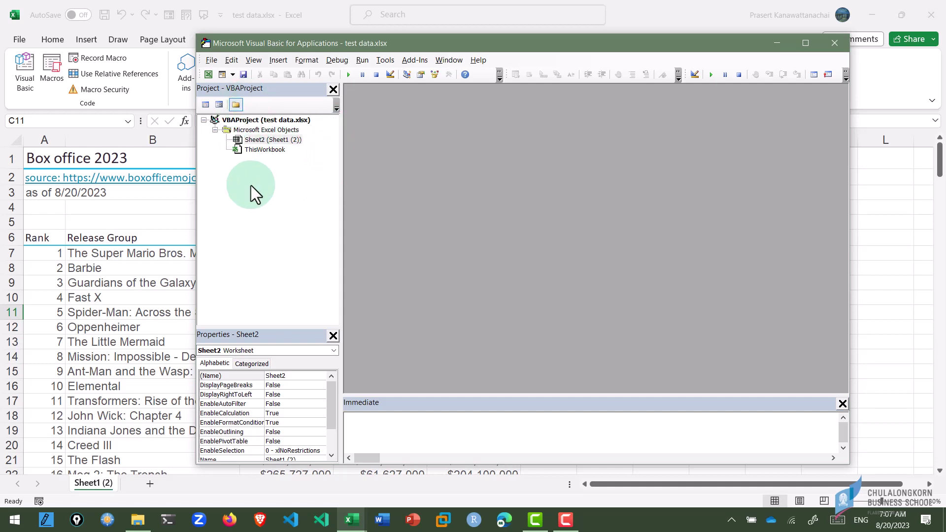
{"action": "left_click", "coordinate": [233, 75]}
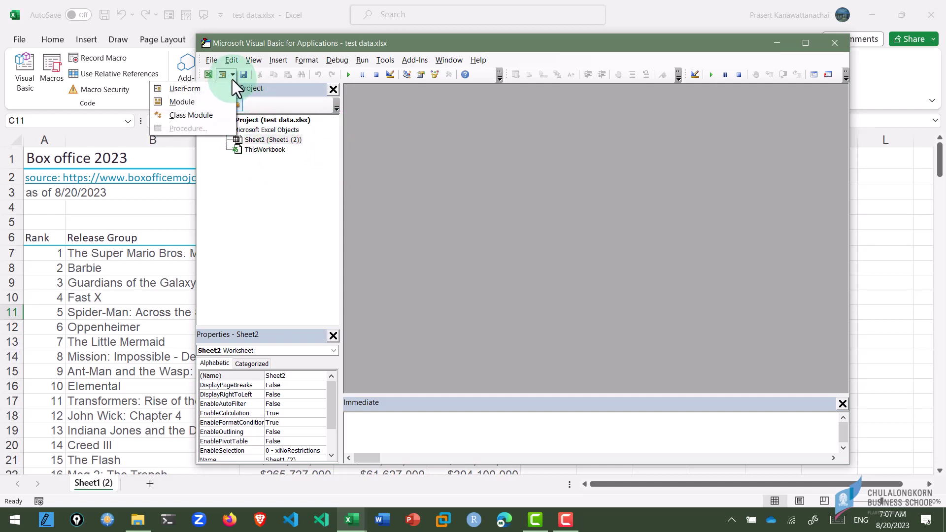
{"action": "left_click", "coordinate": [214, 105]}
Write the smart_autofit_columns Sub in Module1 with the line Selection.entirecolumns.AutoFit.
{"action": "left_click_drag", "start_coordinate": [456, 44], "coordinate": [545, 34]}
{"action": "left_click", "coordinate": [551, 187]}
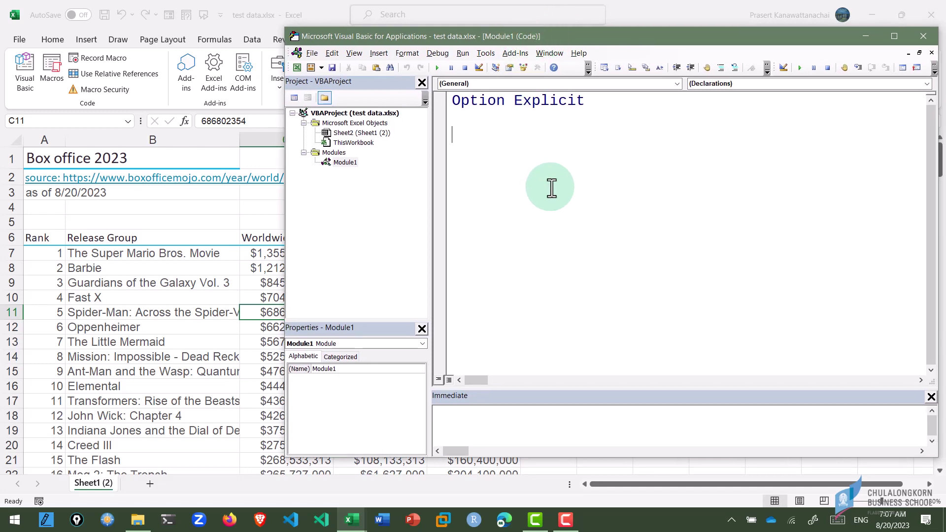
{"action": "type", "text": "sub s"}
{"action": "type", "text": "mart_auto"}
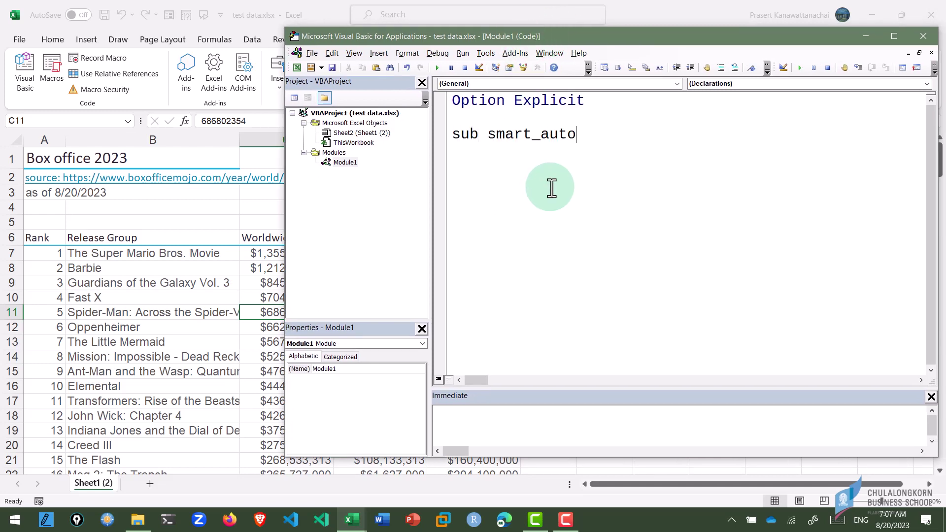
{"action": "type", "text": "fit_colu"}
{"action": "type", "text": "mns"}
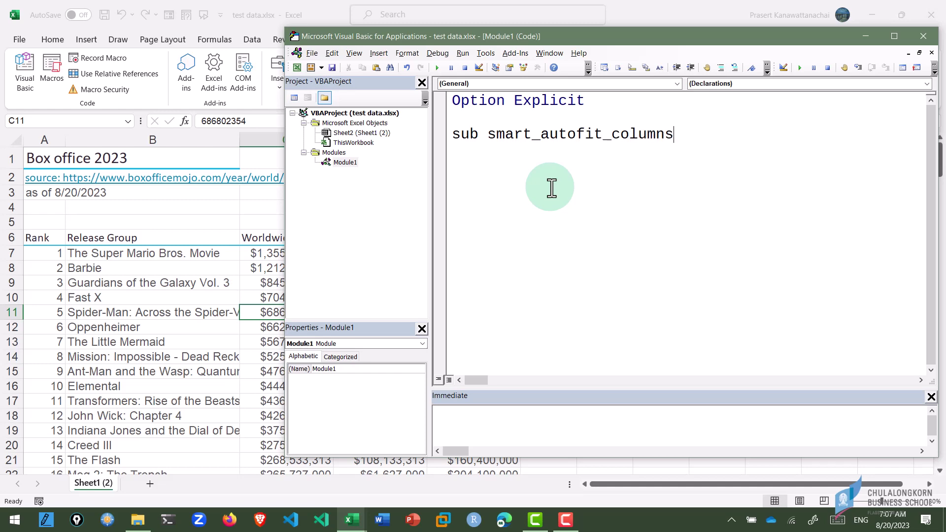
{"action": "type", "text": "()"}
{"action": "key", "text": "Return"}
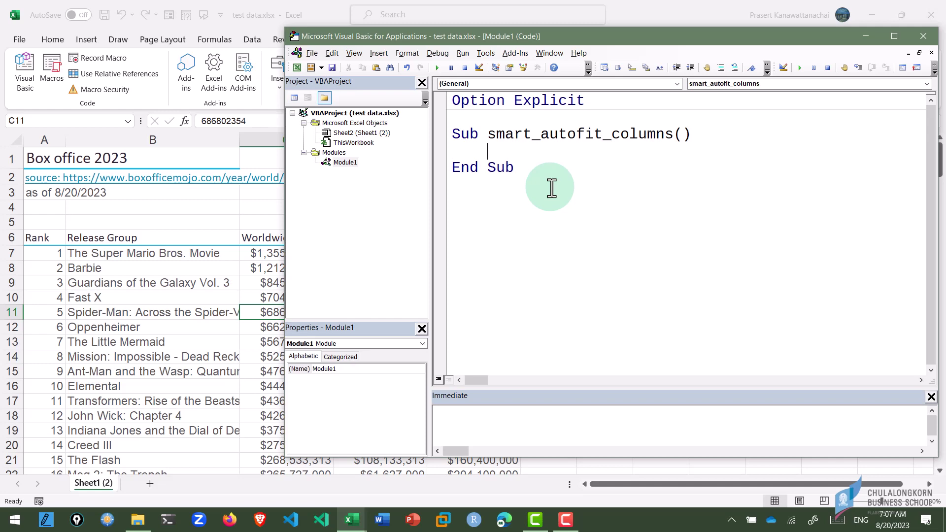
{"action": "type", "text": "selection"}
{"action": "type", "text": ".entirecol"}
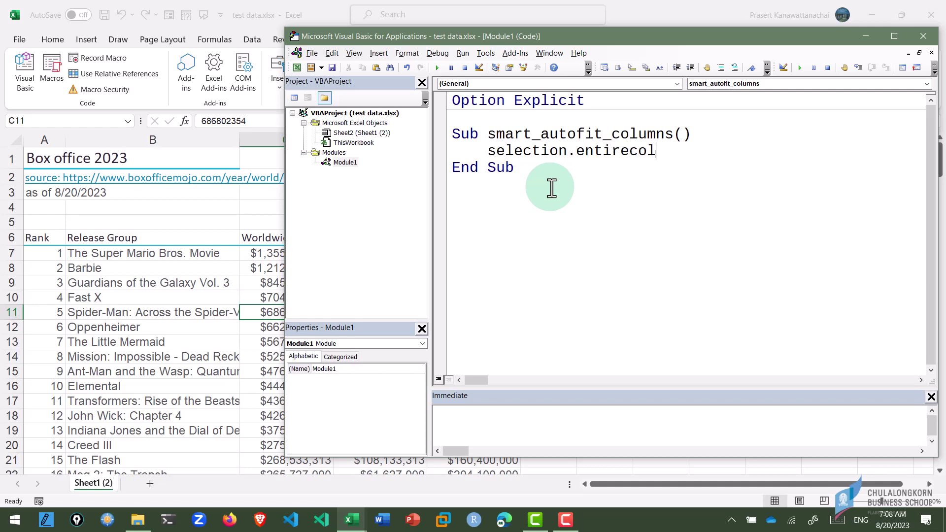
{"action": "type", "text": "umns.autofit"}
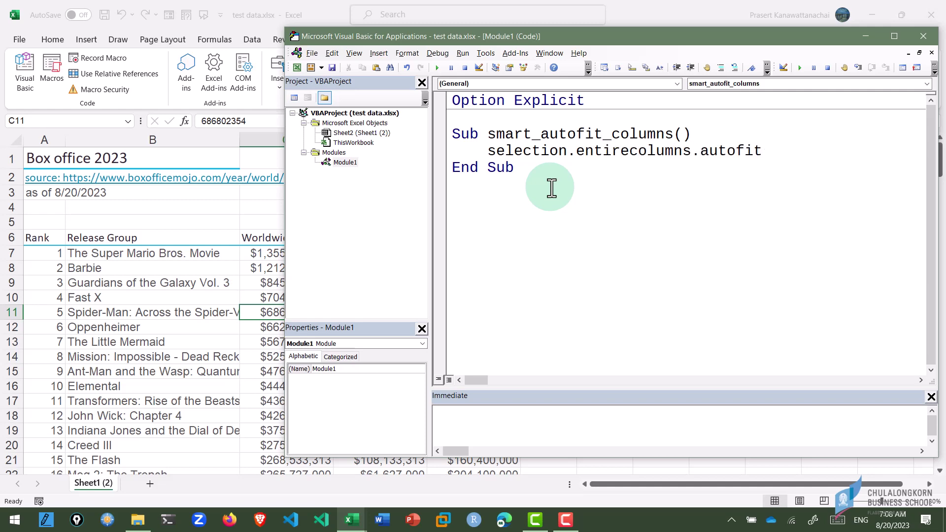
{"action": "left_click", "coordinate": [551, 187]}
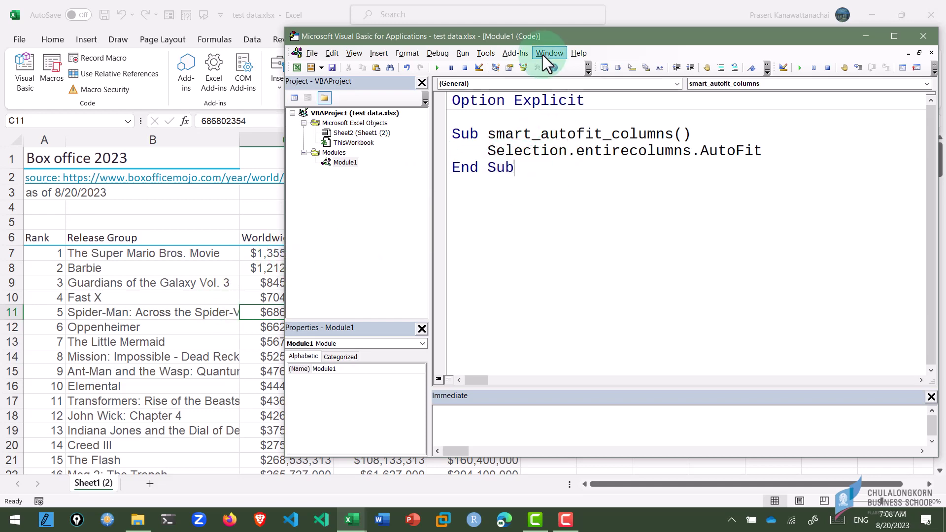
Hide the editor's side panes and narrow the VBA window to reveal the sheet columns.
{"action": "left_click", "coordinate": [422, 83]}
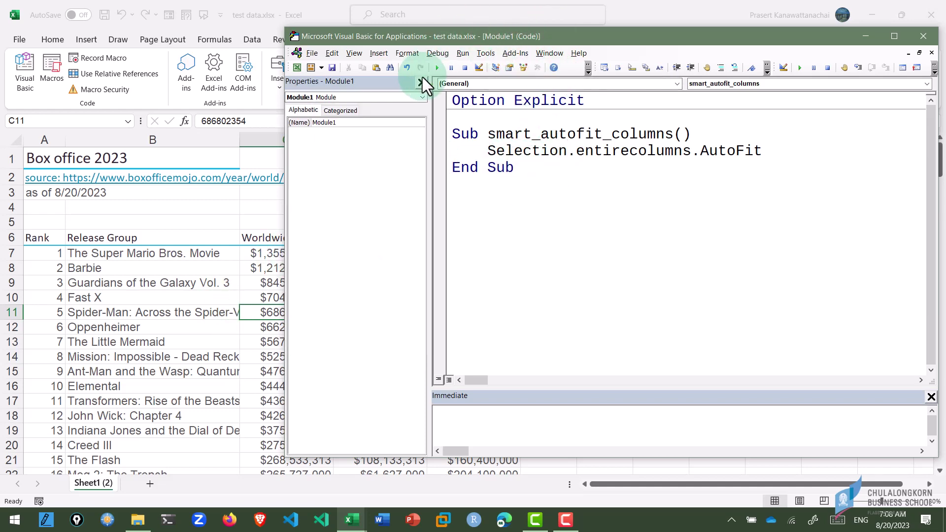
{"action": "left_click", "coordinate": [422, 82]}
{"action": "left_click_drag", "start_coordinate": [283, 146], "coordinate": [513, 146]}
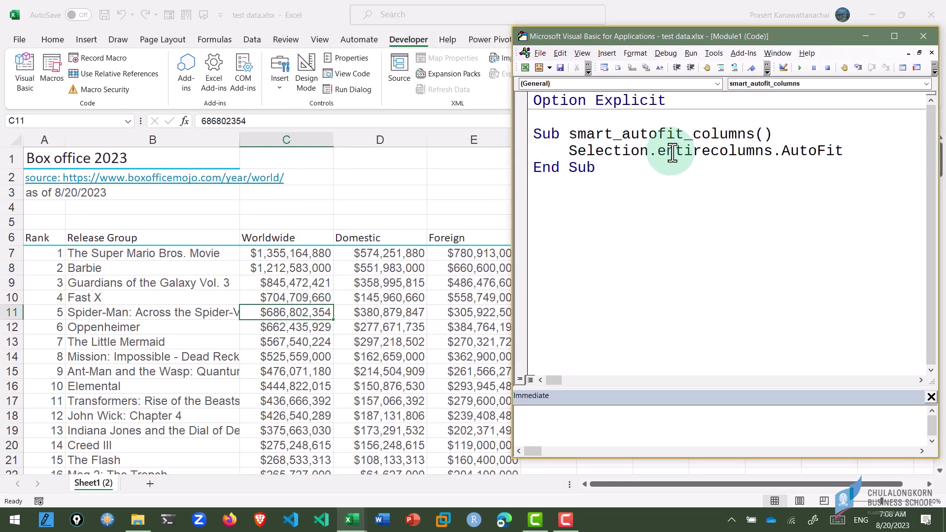
Narrow columns B–E so values show ####, and select B8:E8 on the Barbie row.
{"action": "left_click", "coordinate": [118, 258]}
{"action": "mouse_move", "coordinate": [182, 141]}
{"action": "left_mouse_down"}
{"action": "mouse_move", "coordinate": [450, 141]}
{"action": "mouse_move", "coordinate": [382, 143]}
{"action": "left_mouse_up"}
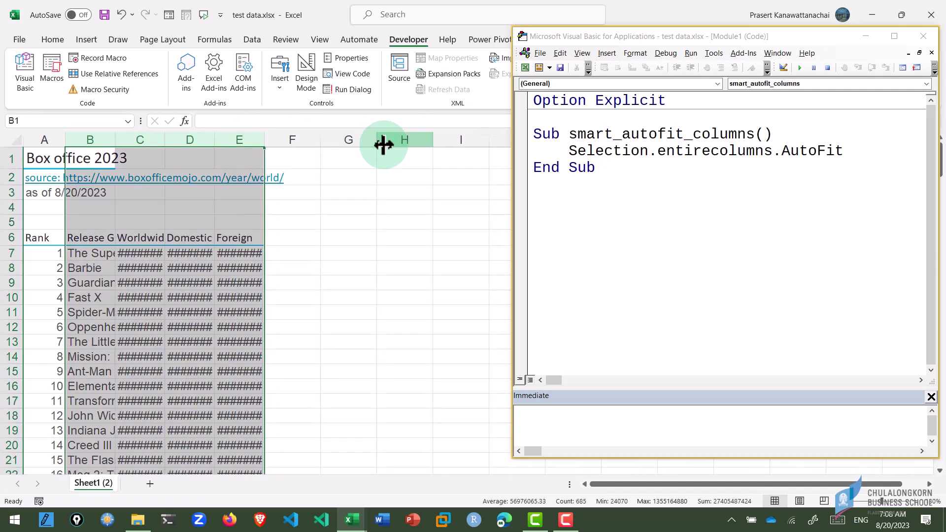
{"action": "left_click", "coordinate": [81, 268]}
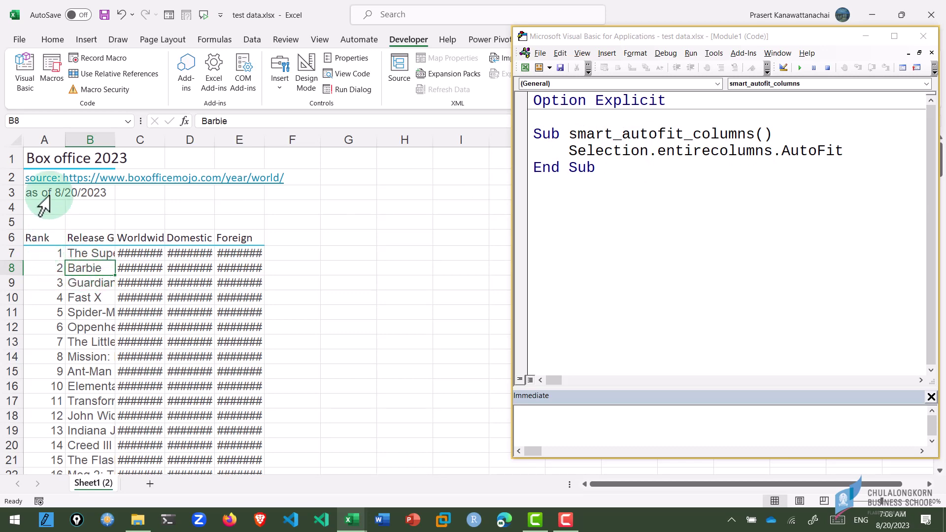
{"action": "left_click_drag", "start_coordinate": [92, 271], "coordinate": [226, 270]}
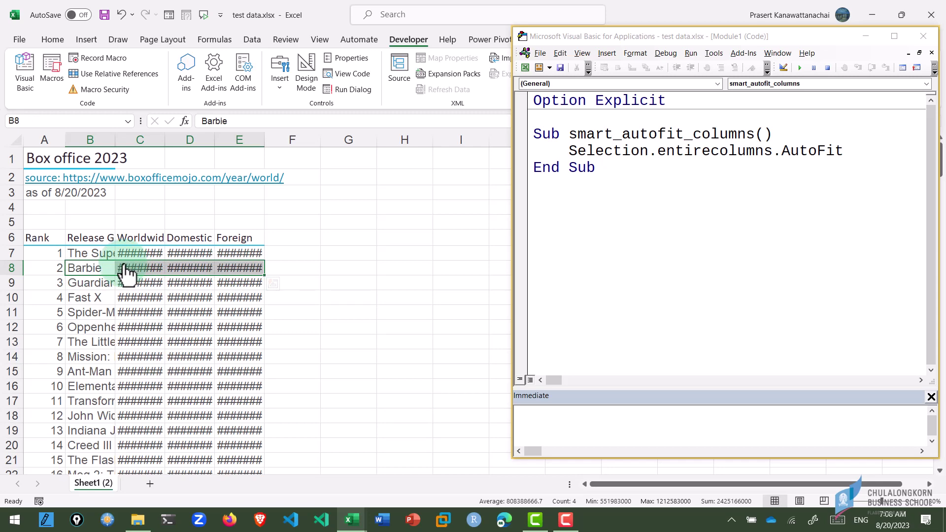
{"action": "left_click", "coordinate": [684, 150]}
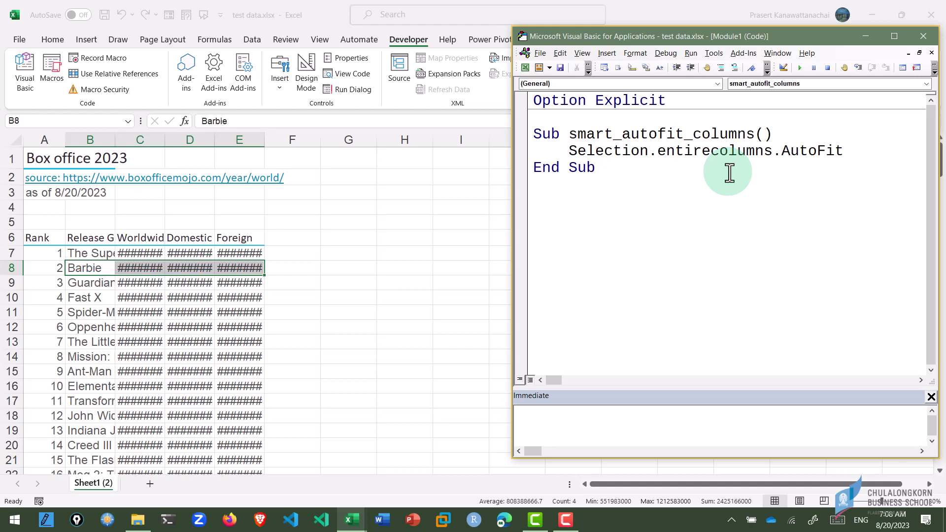
Fix the entirecolumns typo to EntireColumn and rerun the macro so columns B–E show full amounts.
{"action": "key", "text": "F5"}
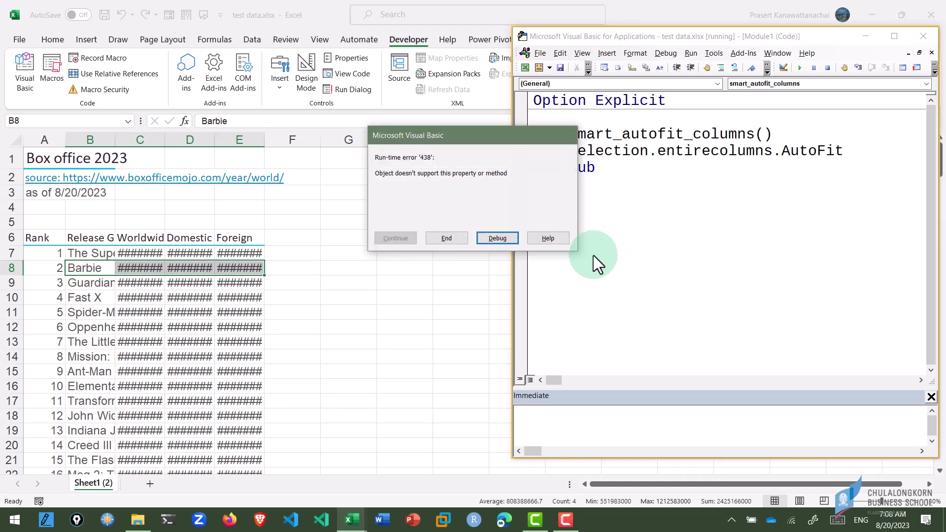
{"action": "left_click", "coordinate": [443, 239]}
{"action": "left_click", "coordinate": [773, 150]}
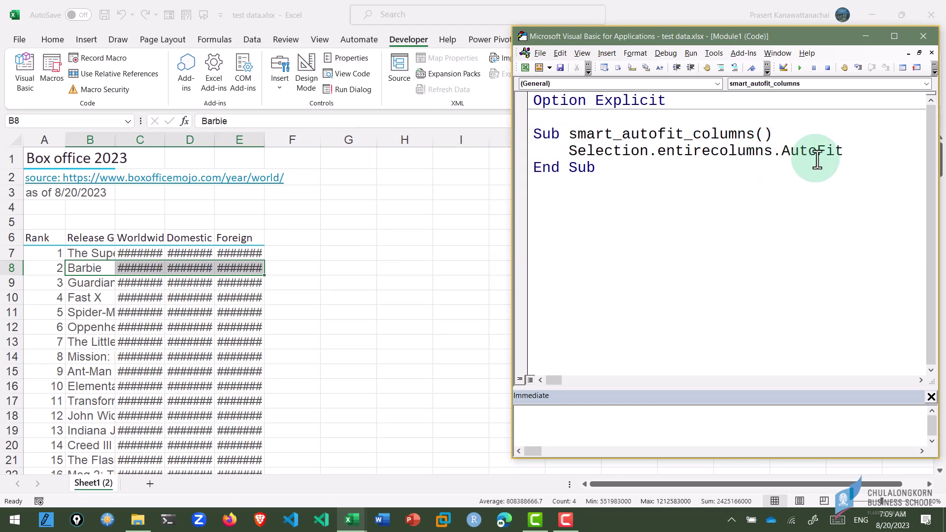
{"action": "key", "text": "BackSpace"}
{"action": "key", "text": "Down"}
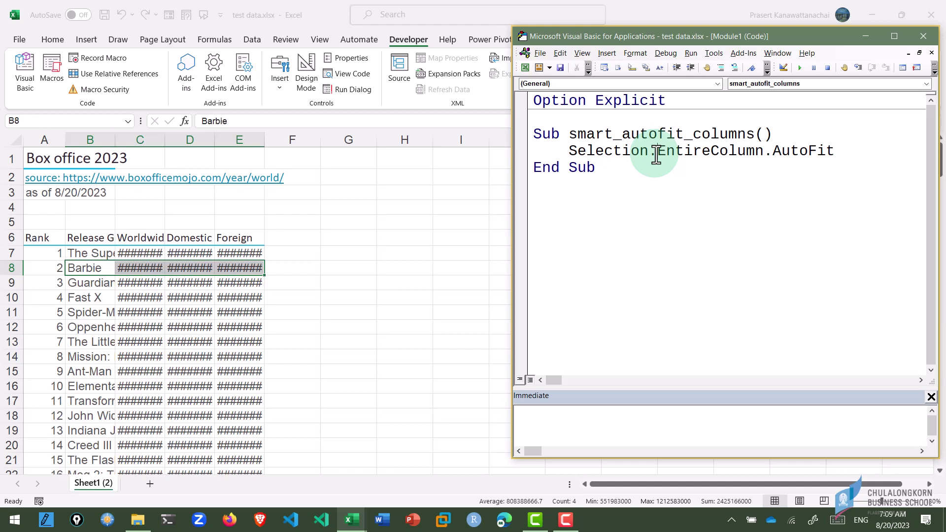
{"action": "key", "text": "F5"}
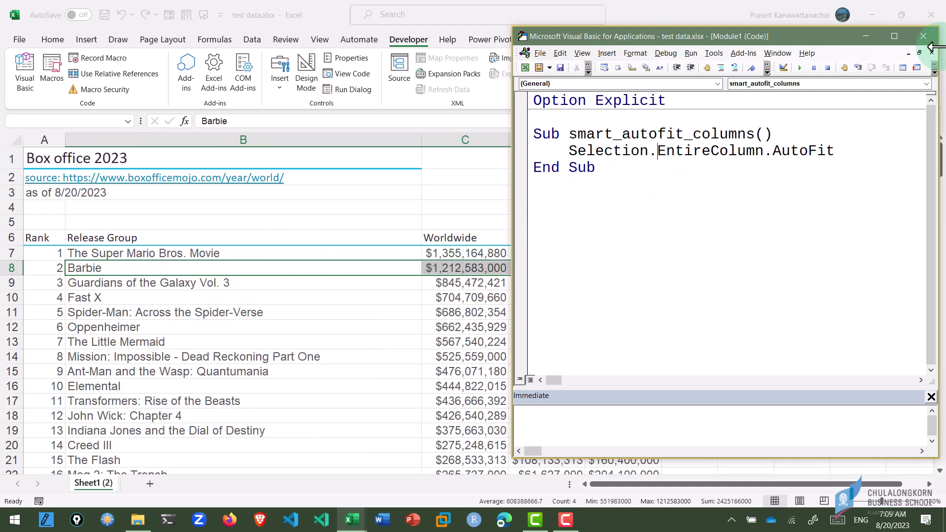
{"action": "left_click", "coordinate": [865, 36]}
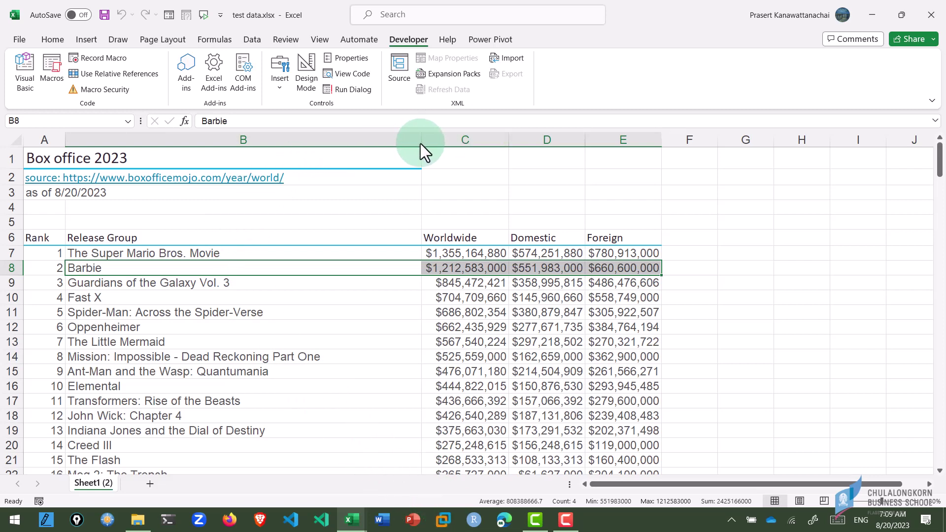
Narrow the Release Group column B to width 30.00 and bring the VBA code back.
{"action": "left_click_drag", "start_coordinate": [420, 143], "coordinate": [420, 144]}
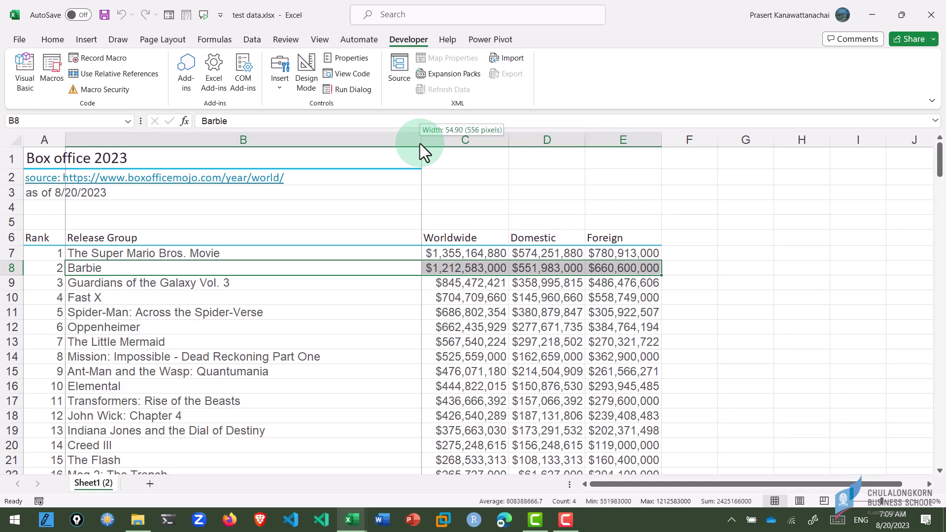
{"action": "mouse_move", "coordinate": [420, 144]}
{"action": "left_mouse_down"}
{"action": "mouse_move", "coordinate": [243, 152]}
{"action": "mouse_move", "coordinate": [260, 149]}
{"action": "left_mouse_up"}
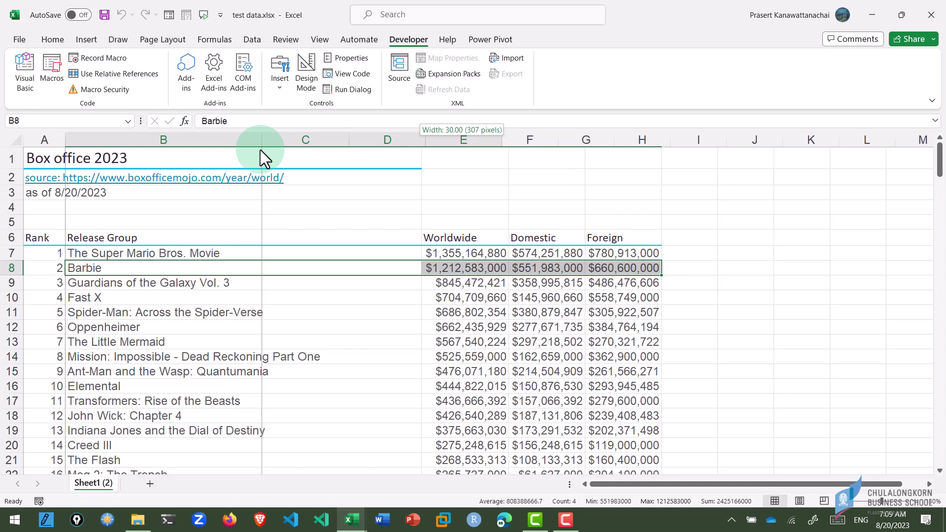
{"action": "left_click_drag", "start_coordinate": [260, 150], "coordinate": [259, 149]}
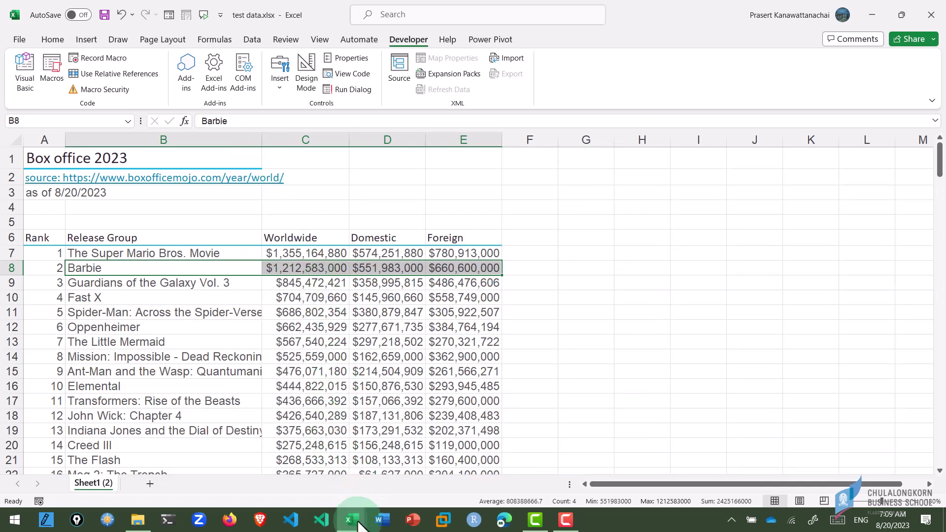
{"action": "mouse_move", "coordinate": [351, 519]}
{"action": "left_click", "coordinate": [418, 463]}
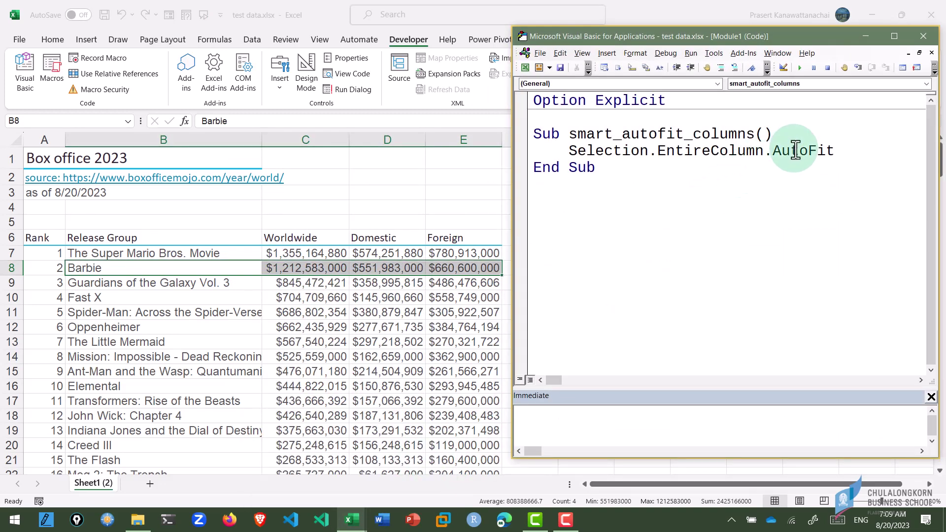
Add Const MAX_COL_WIDTH As Integer = 30 below the Sub declaration.
{"action": "left_click", "coordinate": [814, 133]}
{"action": "key", "text": "Return"}
{"action": "key", "text": "Tab"}
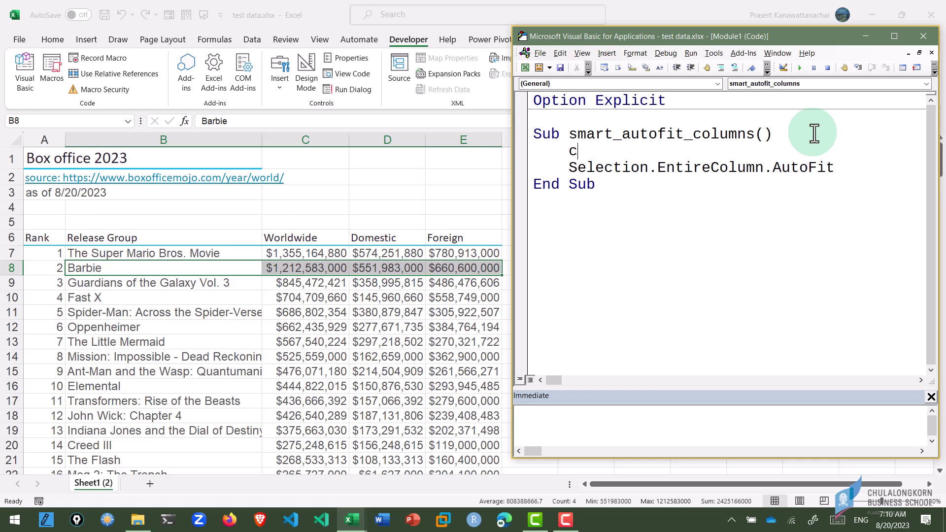
{"action": "type", "text": "onst MA"}
{"action": "type", "text": "X_COL_"}
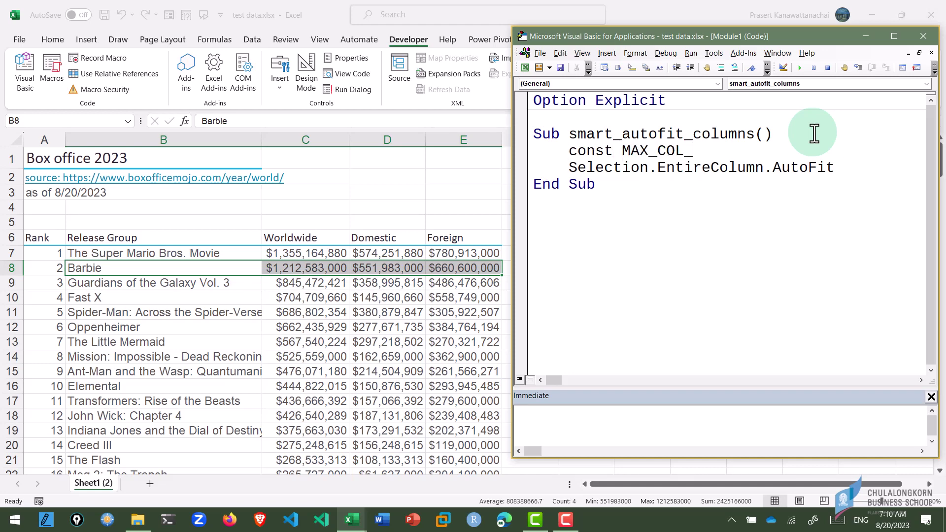
{"action": "type", "text": "WIDTH"}
{"action": "type", "text": " as integ"}
{"action": "key", "text": "Tab"}
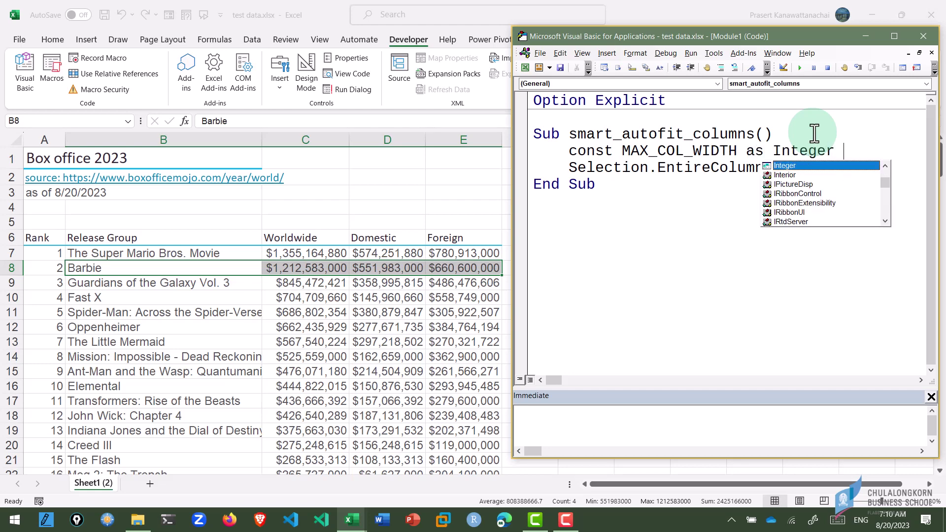
{"action": "type", "text": "= 30"}
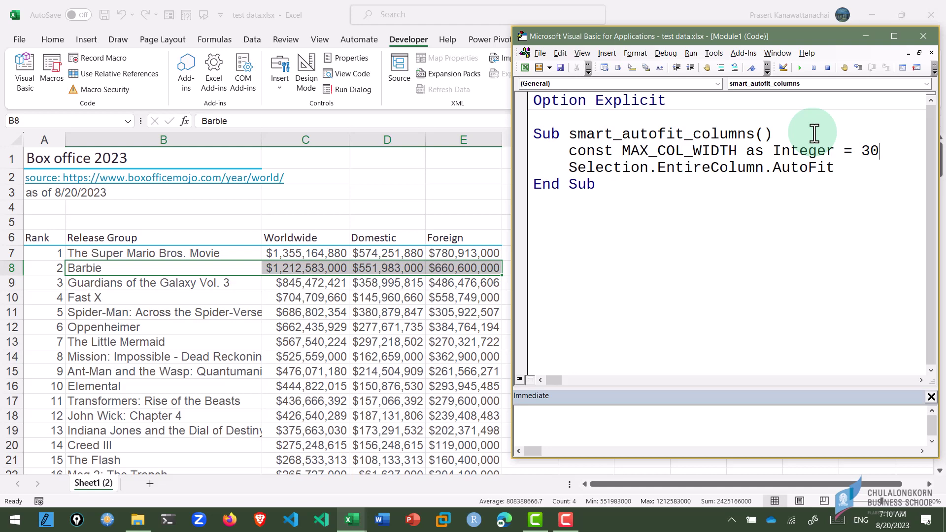
{"action": "key", "text": "Down"}
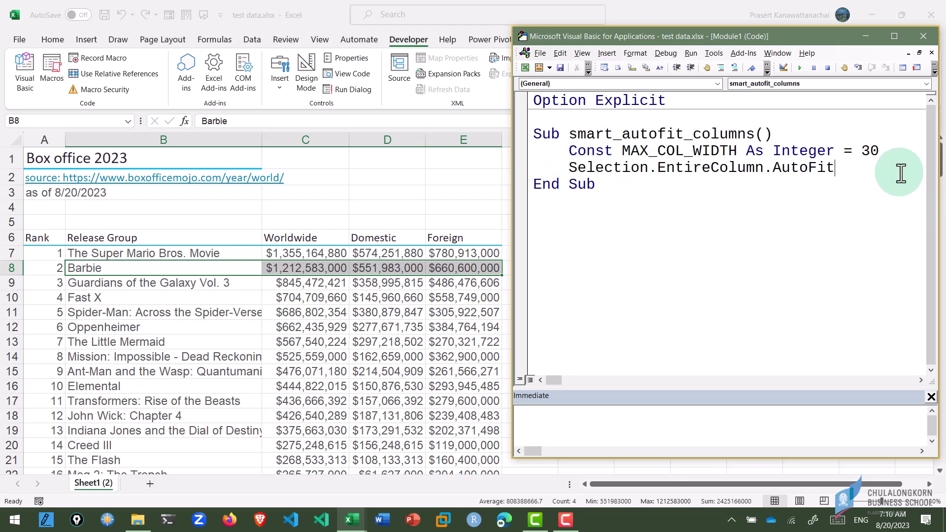
Declare Dim rng As Range and add an empty For Each rng In Selection … Next loop.
{"action": "key", "text": "Return"}
{"action": "type", "text": "dim rng"}
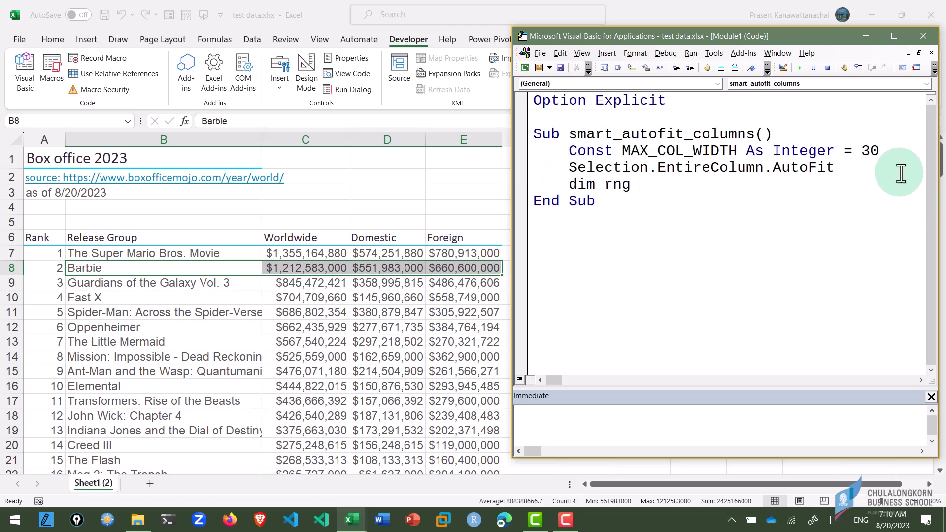
{"action": "type", "text": "as ra"}
{"action": "key", "text": "Tab"}
{"action": "key", "text": "Return"}
{"action": "type", "text": "for e"}
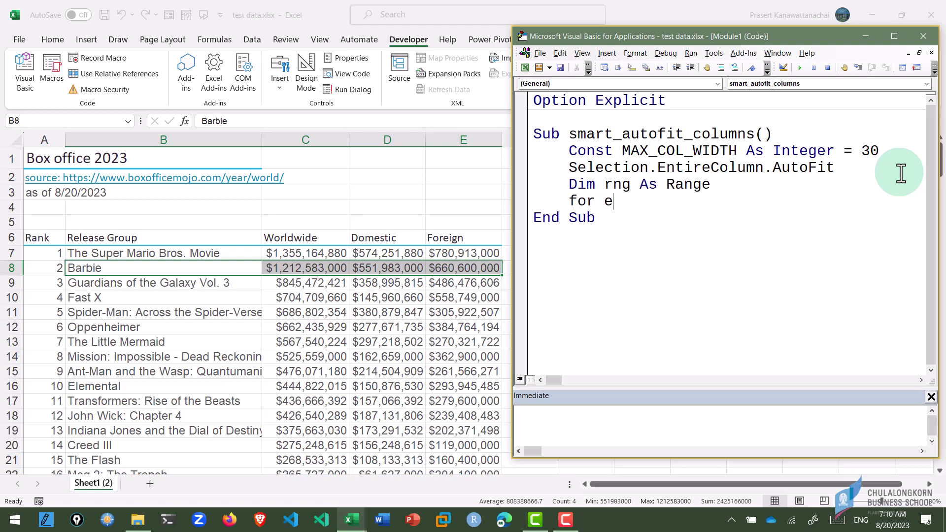
{"action": "type", "text": "ach rn"}
{"action": "type", "text": "g"}
{"action": "type", "text": " in selec"}
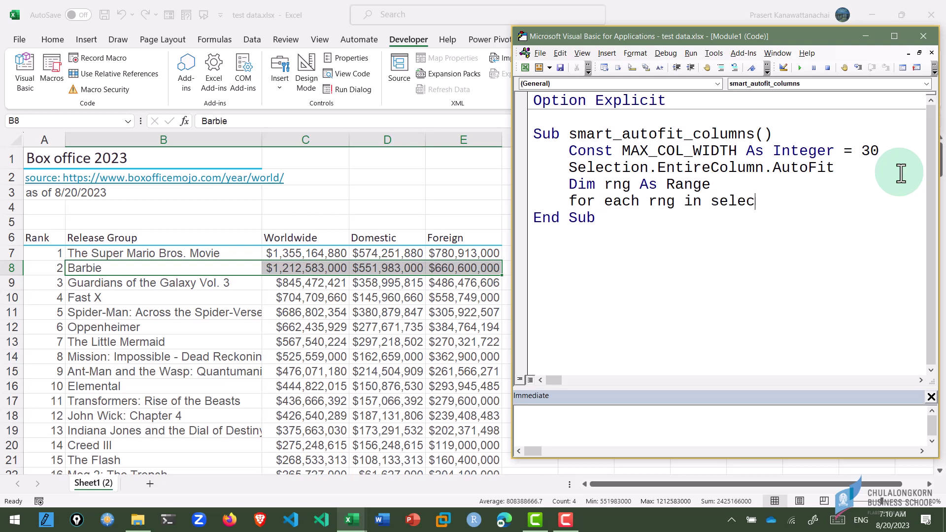
{"action": "type", "text": "tion"}
{"action": "key", "text": "Return"}
{"action": "type", "text": "next"}
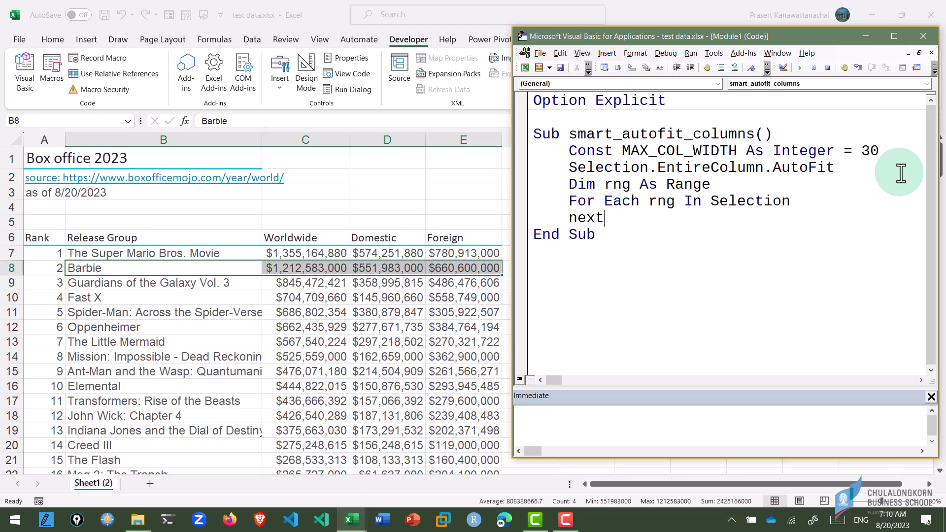
Add a blank line inside the loop and declare Dim current_width.
{"action": "left_click", "coordinate": [802, 203]}
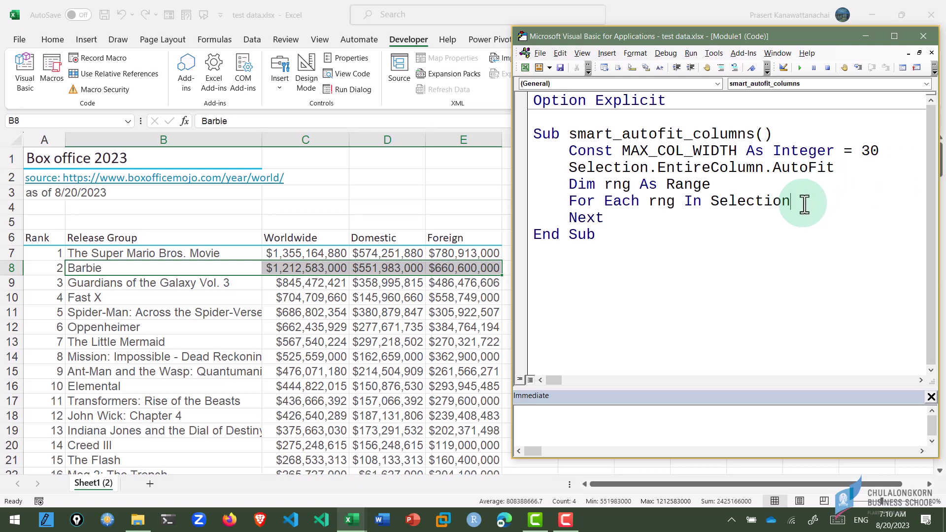
{"action": "key", "text": "Return"}
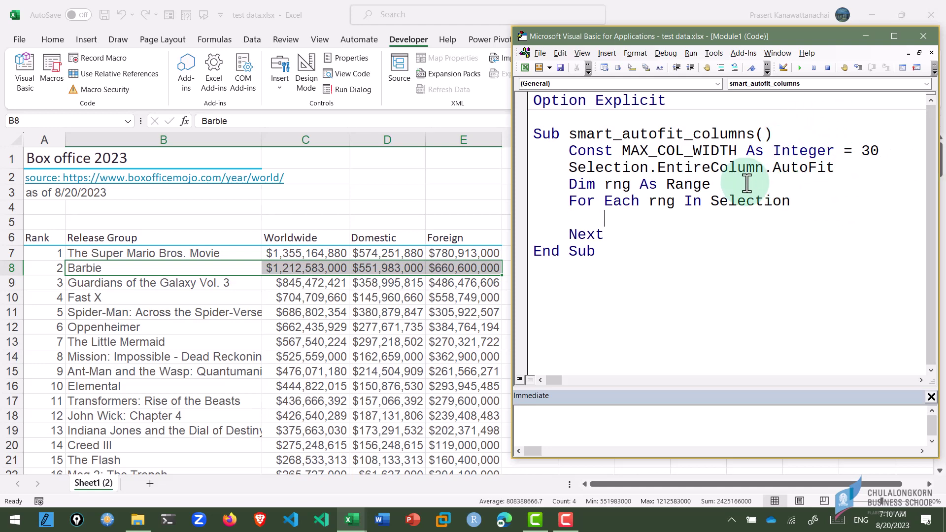
{"action": "left_click", "coordinate": [744, 184]}
{"action": "key", "text": "Return"}
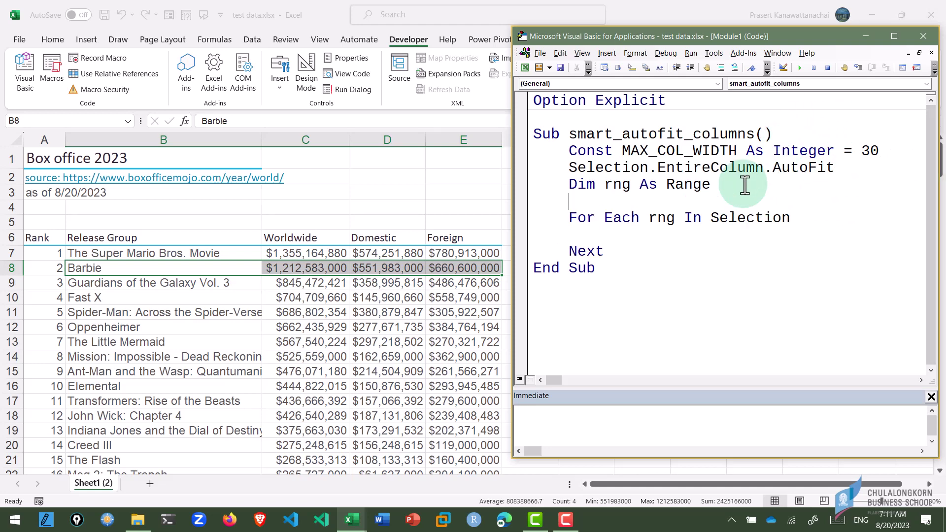
{"action": "type", "text": "dim current_w"}
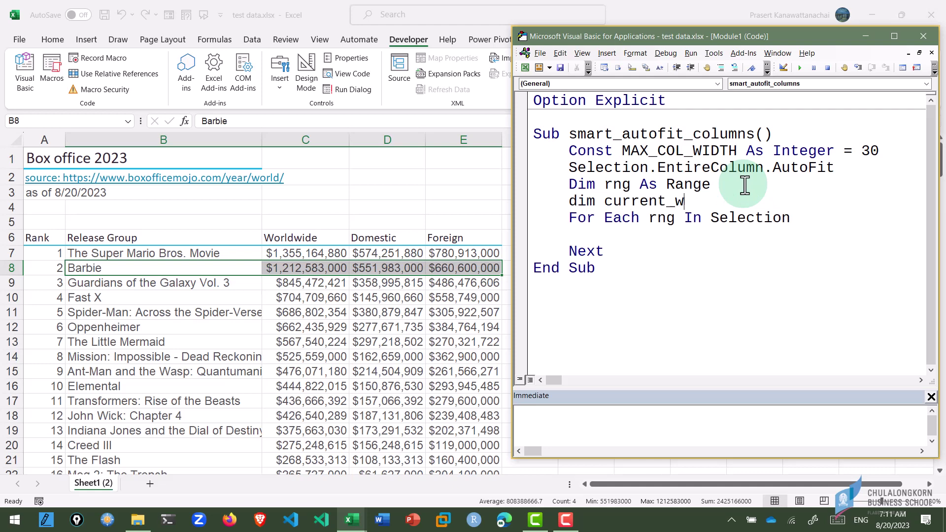
{"action": "type", "text": "idth"}
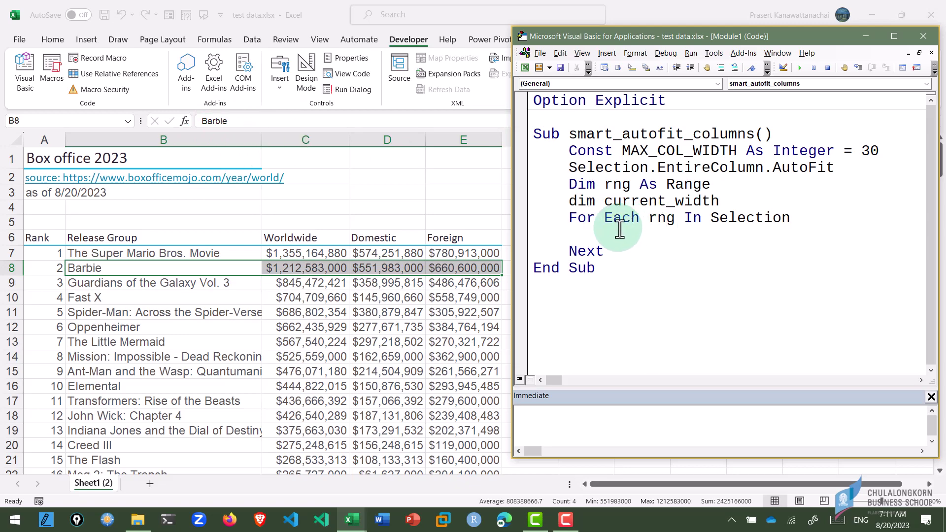
Start the loop line current_width = columns(rng.Column) and maximize the code editor.
{"action": "left_click", "coordinate": [574, 233]}
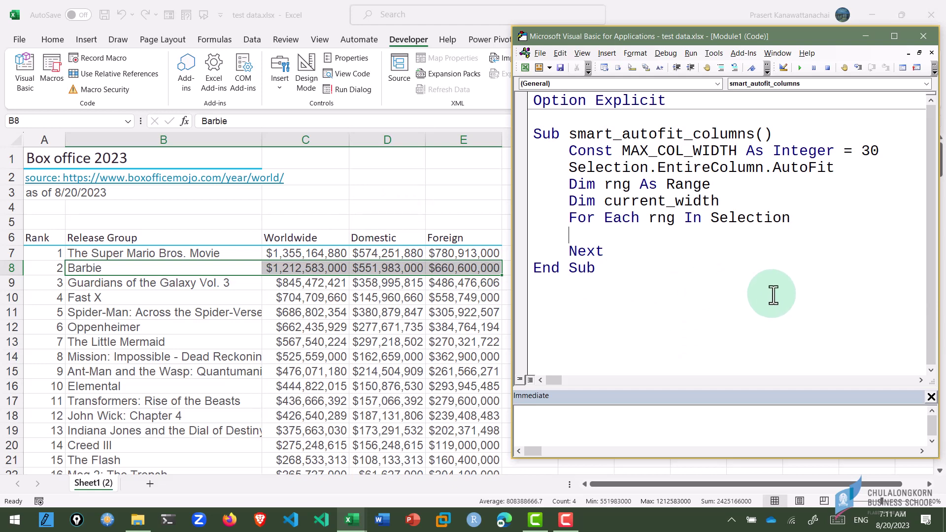
{"action": "type", "text": "current_wi"}
{"action": "type", "text": "dth"}
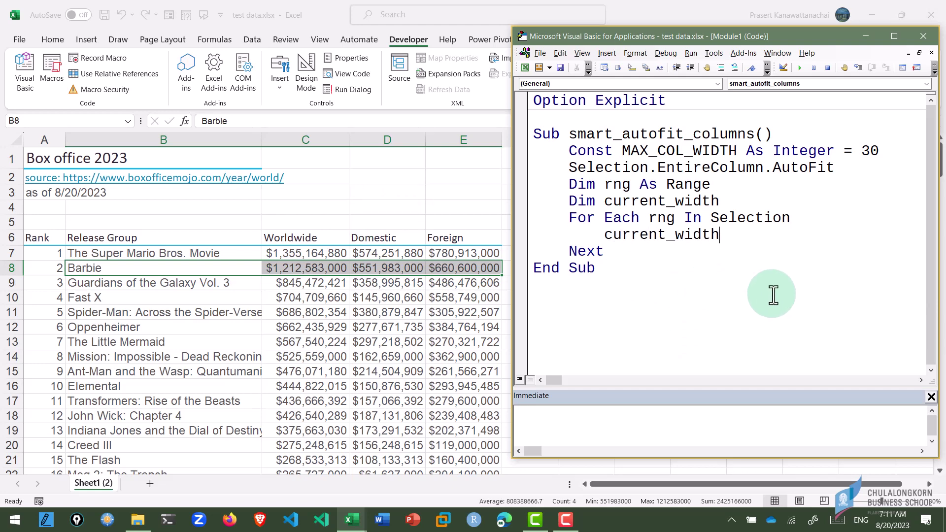
{"action": "type", "text": " = column"}
{"action": "type", "text": "s(rng"}
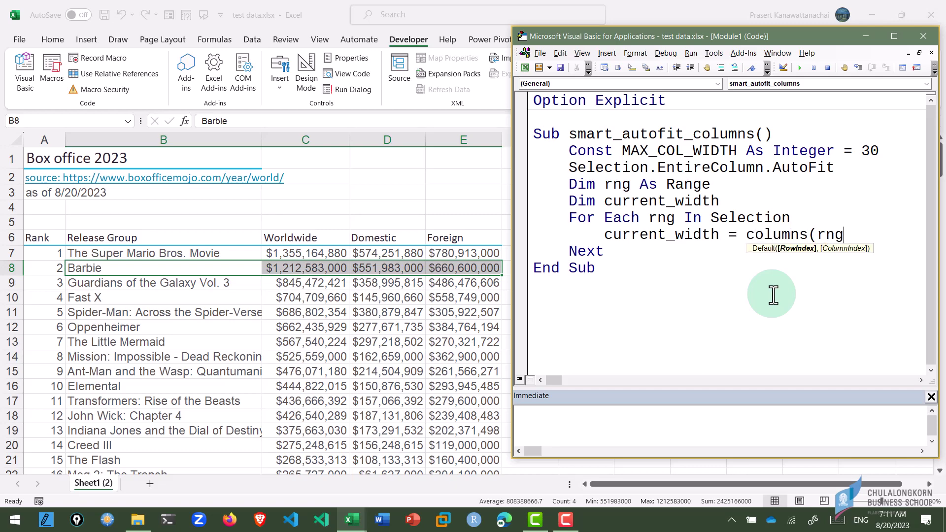
{"action": "type", "text": ".column"}
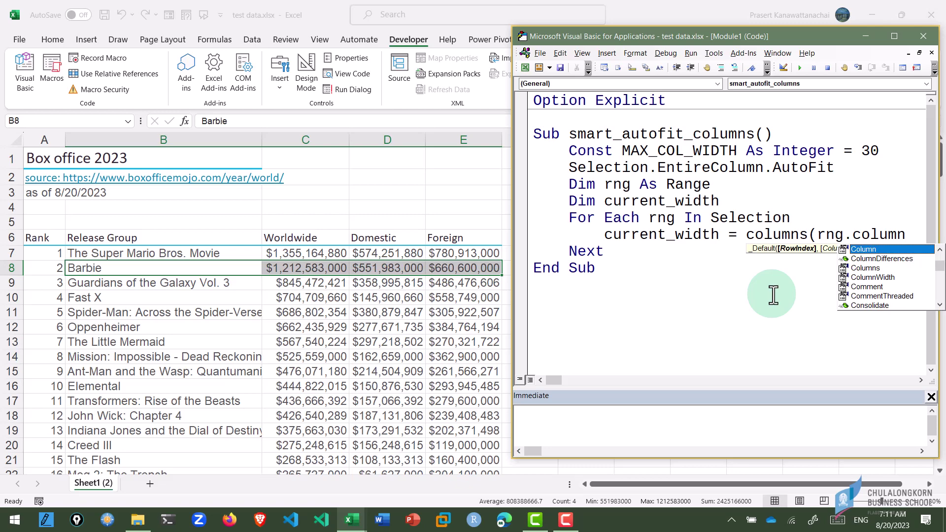
{"action": "type", "text": ")"}
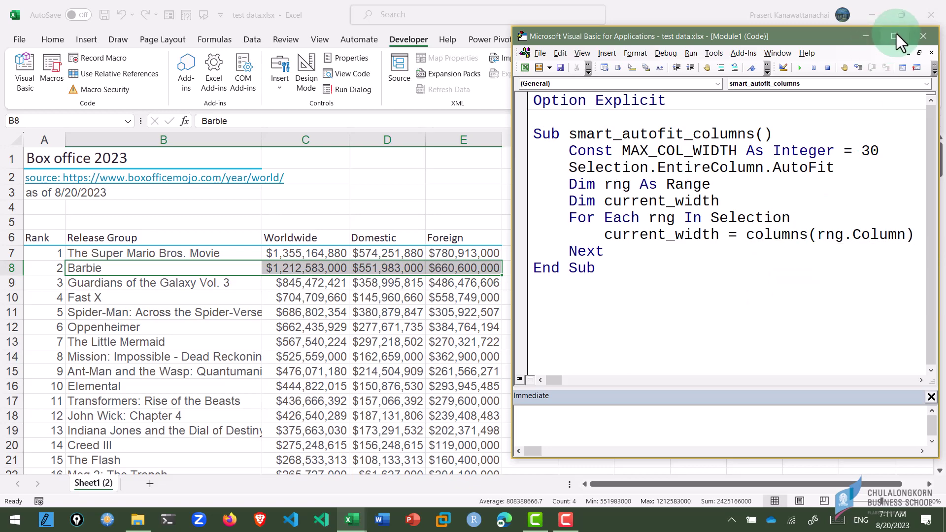
{"action": "left_click", "coordinate": [896, 33]}
Append .ColumnWidth so the line reads current_width = Columns(rng.Column).ColumnWidth.
{"action": "type", "text": ".co"}
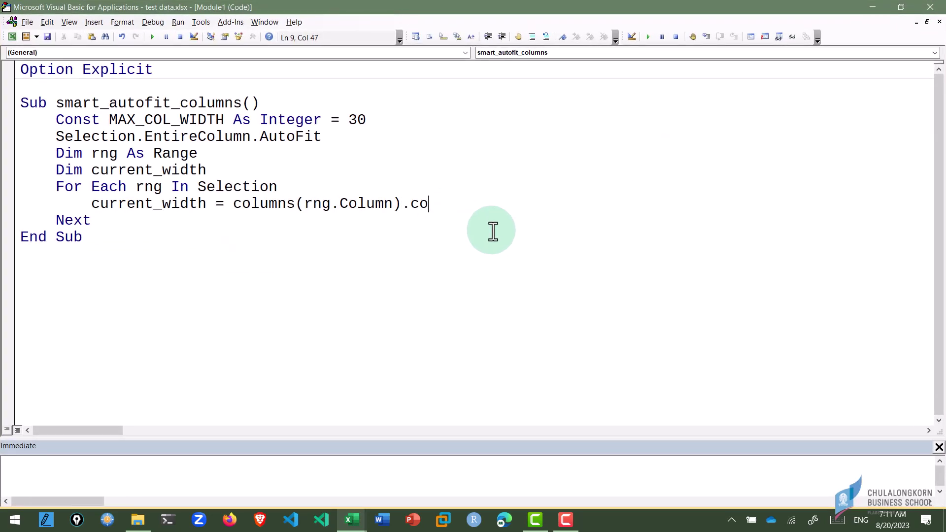
{"action": "type", "text": "lumnwidt"}
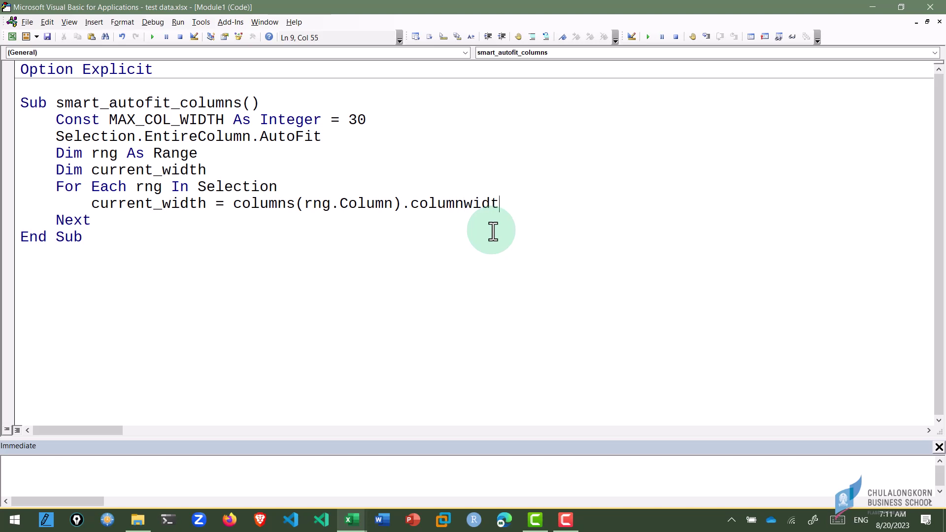
{"action": "type", "text": "h"}
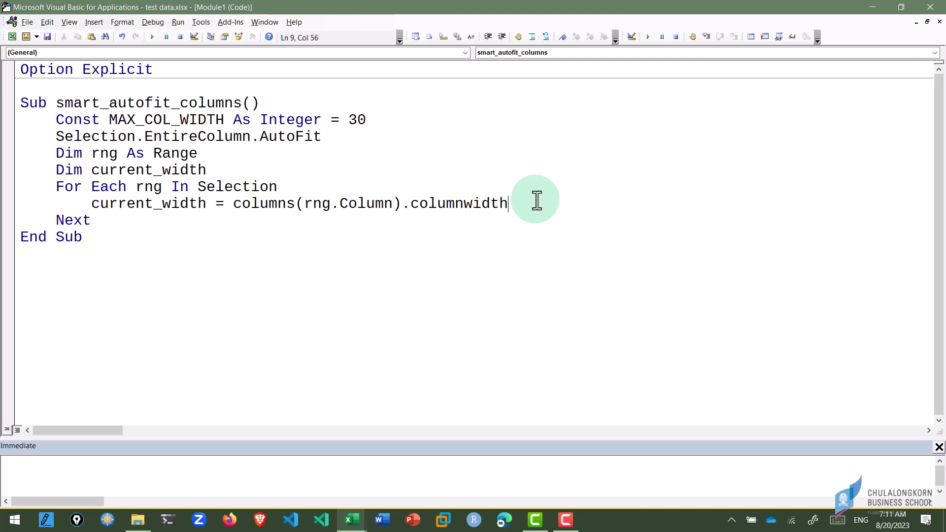
{"action": "key", "text": "Down"}
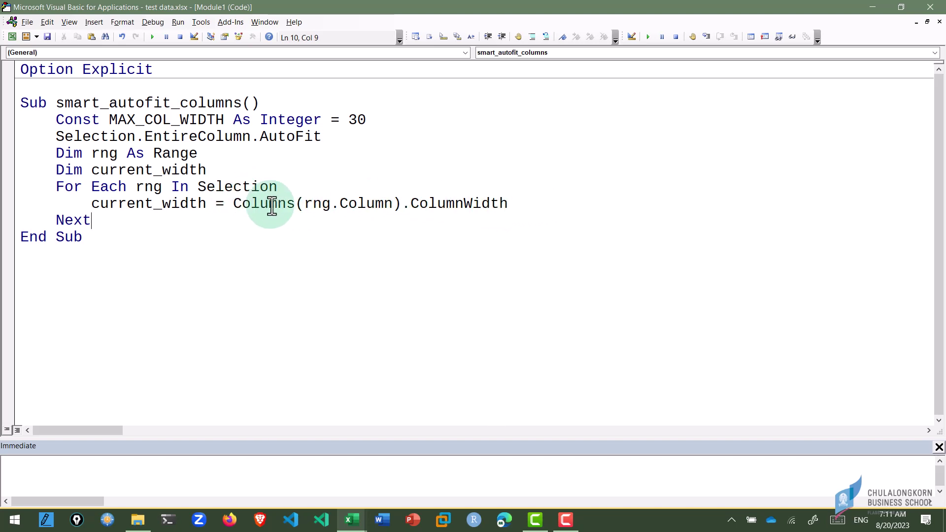
Add If current_width > MAX_COL_WIDTH Then … End If with a blank body line inside the loop.
{"action": "left_click", "coordinate": [542, 204]}
{"action": "key", "text": "Return"}
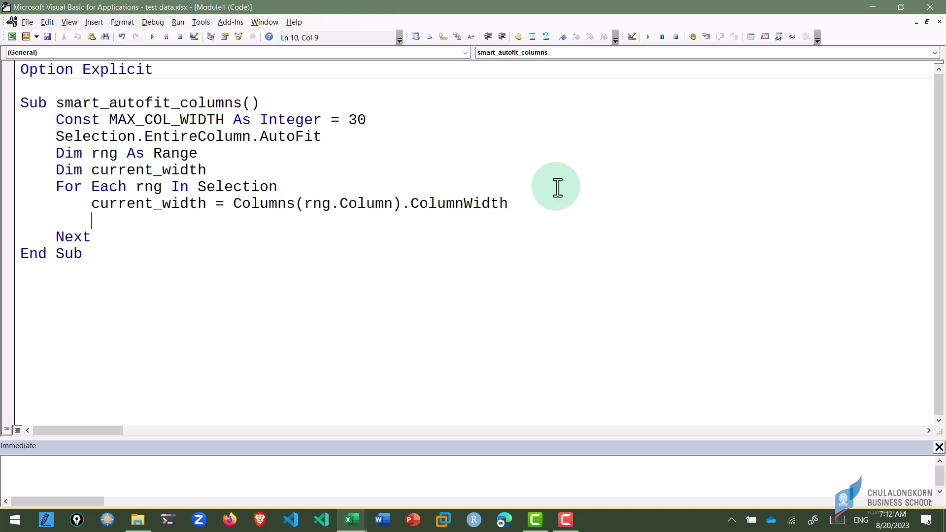
{"action": "type", "text": "if curr"}
{"action": "type", "text": "ent_width >"}
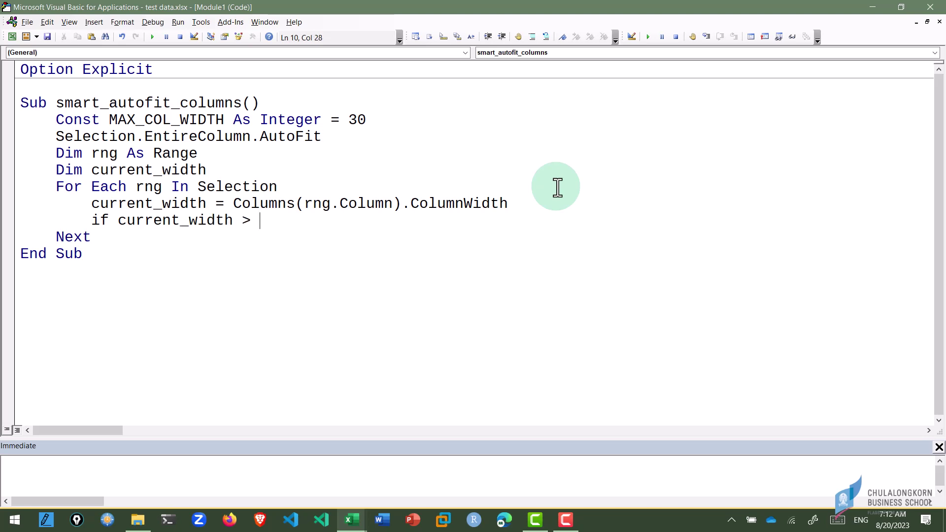
{"action": "type", "text": "max"}
{"action": "type", "text": "_co"}
{"action": "key", "text": "ctrl+space"}
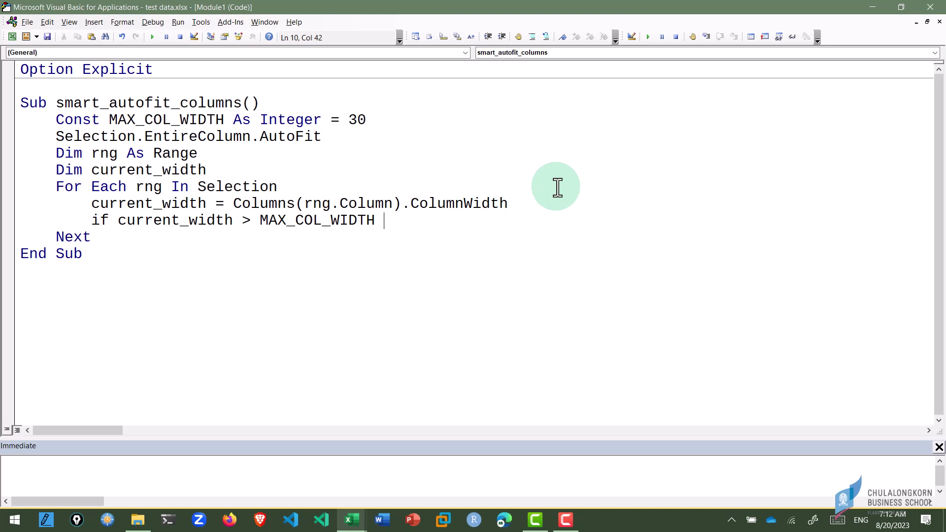
{"action": "type", "text": "then"}
{"action": "key", "text": "Return"}
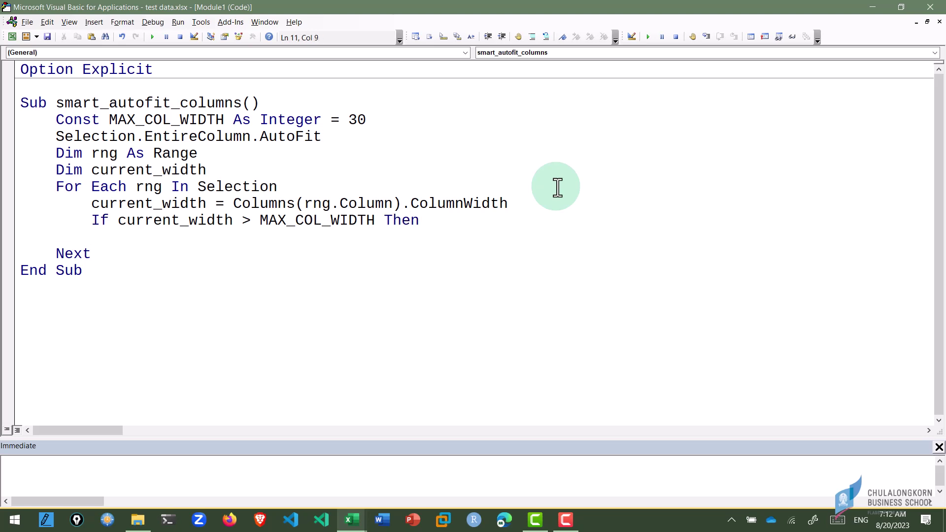
{"action": "type", "text": "end f"}
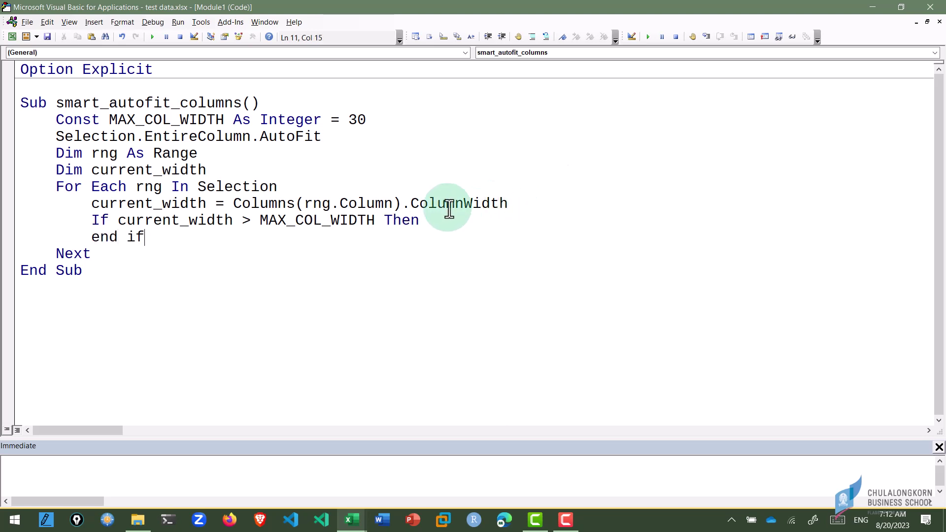
{"action": "left_click", "coordinate": [496, 218]}
{"action": "key", "text": "Return"}
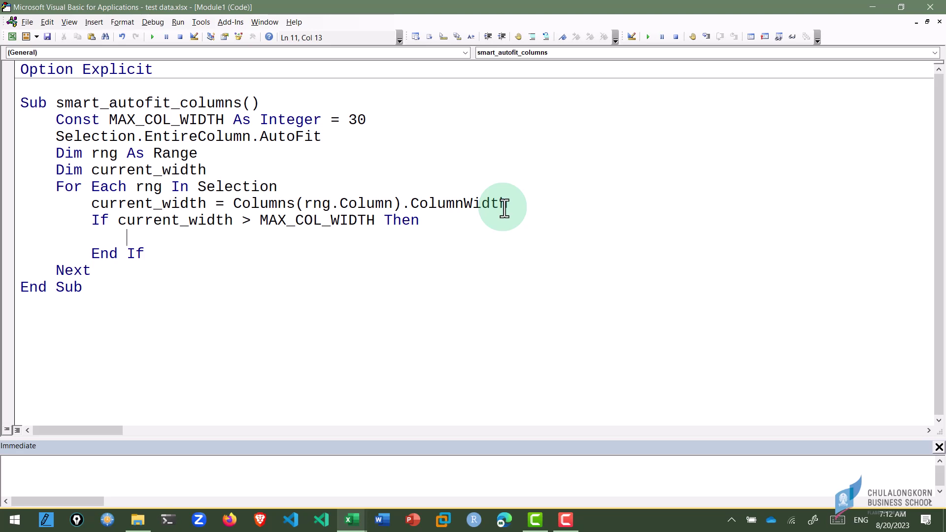
Inside the If, set Columns(rng.Column).ColumnWidth = MAX_COL_WIDTH to cap wide columns.
{"action": "left_click", "coordinate": [233, 203]}
{"action": "left_click", "coordinate": [543, 204], "text": "shift"}
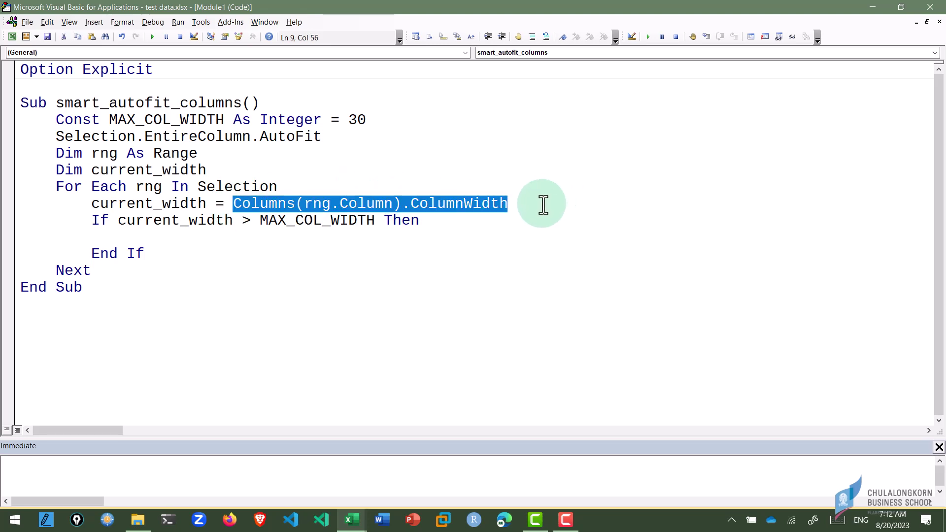
{"action": "key", "text": "ctrl+c"}
{"action": "left_click", "coordinate": [253, 237]}
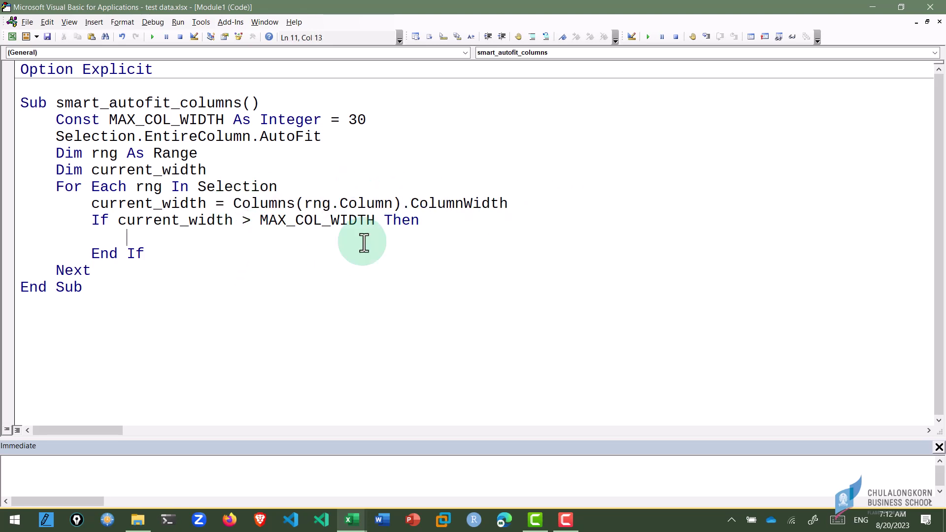
{"action": "key", "text": "ctrl+v"}
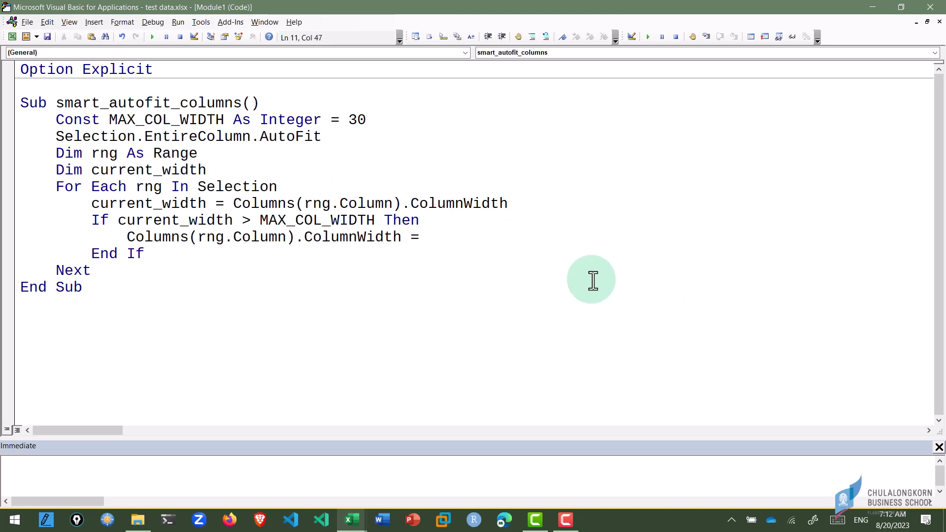
{"action": "type", "text": "max_"}
{"action": "key", "text": "ctrl+space"}
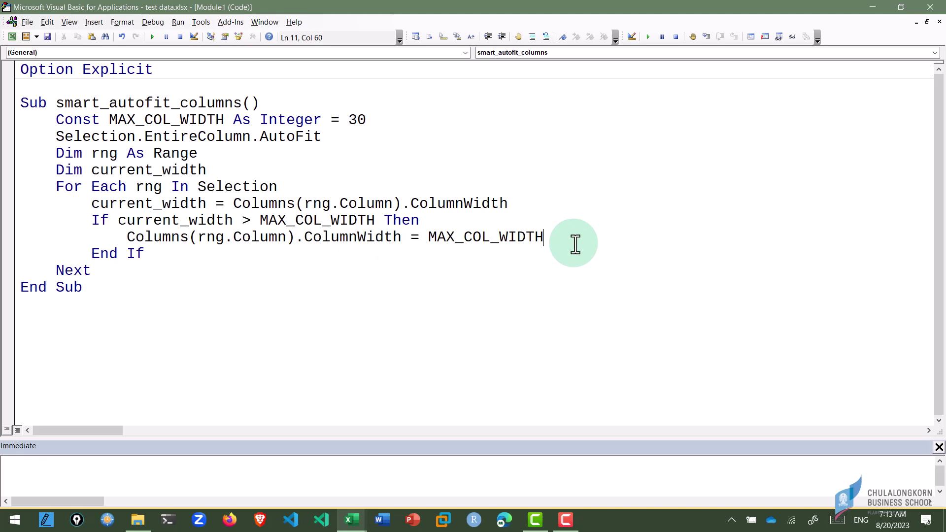
Add an Else branch setting Columns(rng.Column).ColumnWidth = current_width + 2.
{"action": "key", "text": "Return"}
{"action": "key", "text": "BackSpace"}
{"action": "type", "text": "else"}
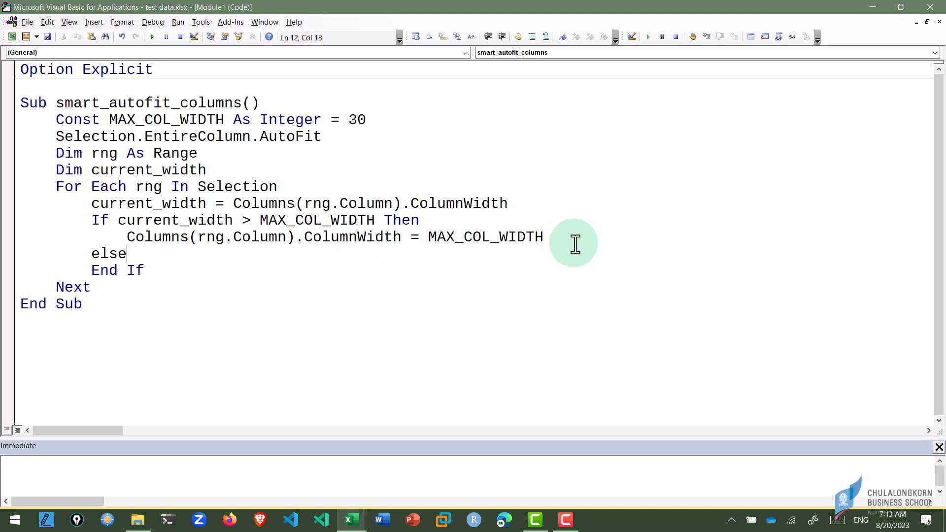
{"action": "key", "text": "Return"}
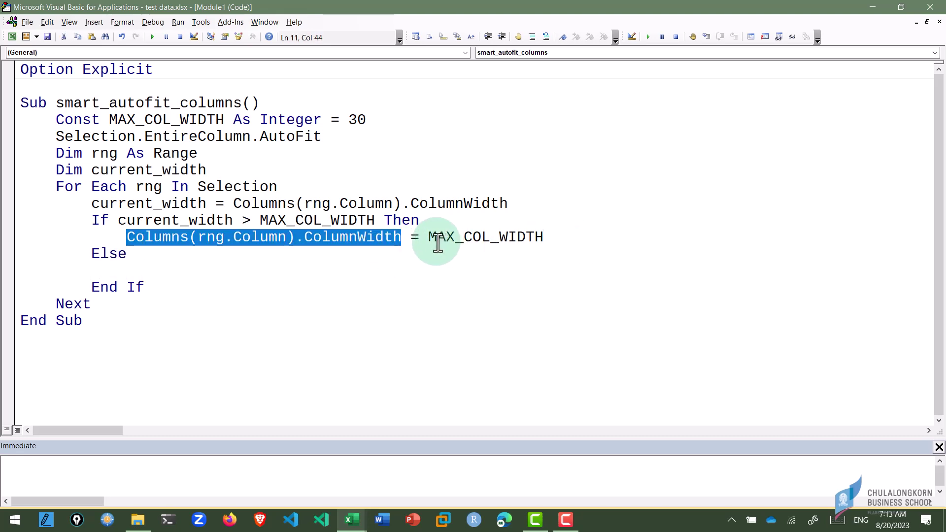
{"action": "key", "text": "ctrl+v"}
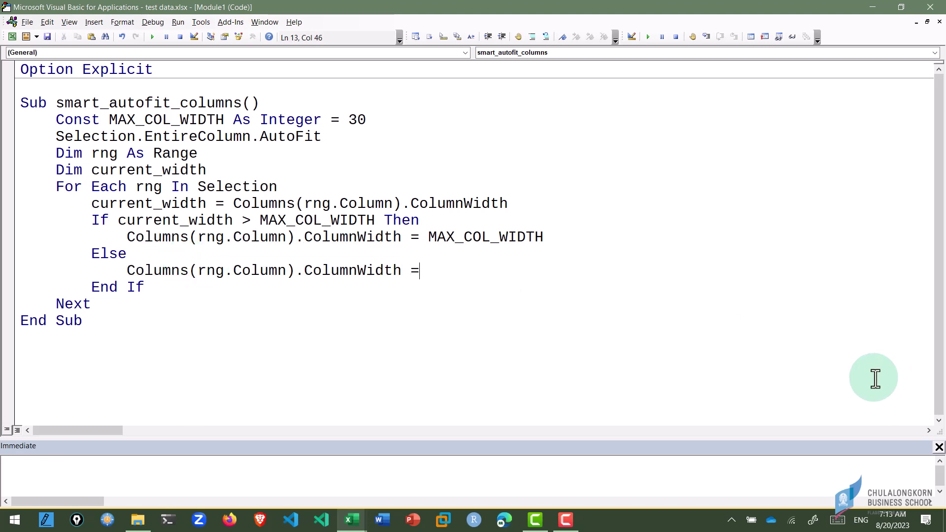
{"action": "type", "text": " current"}
{"action": "type", "text": "_width +"}
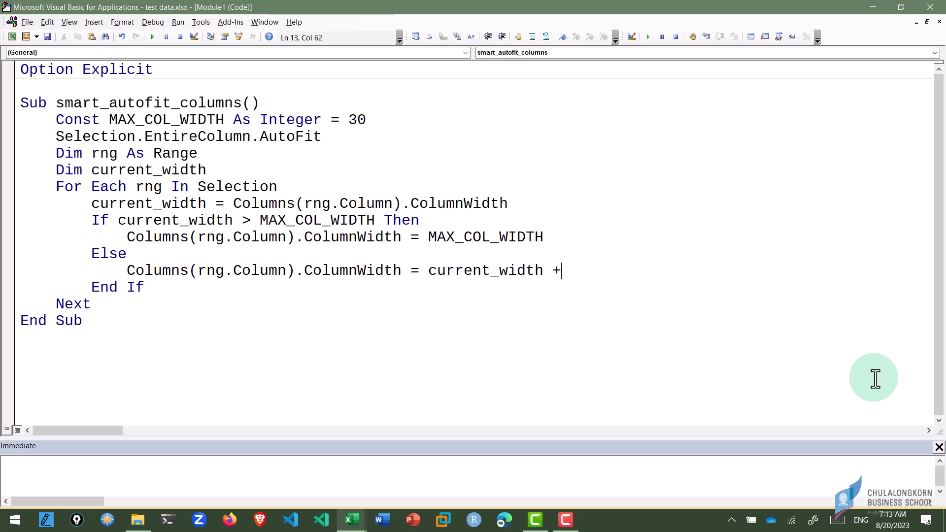
{"action": "type", "text": " 2"}
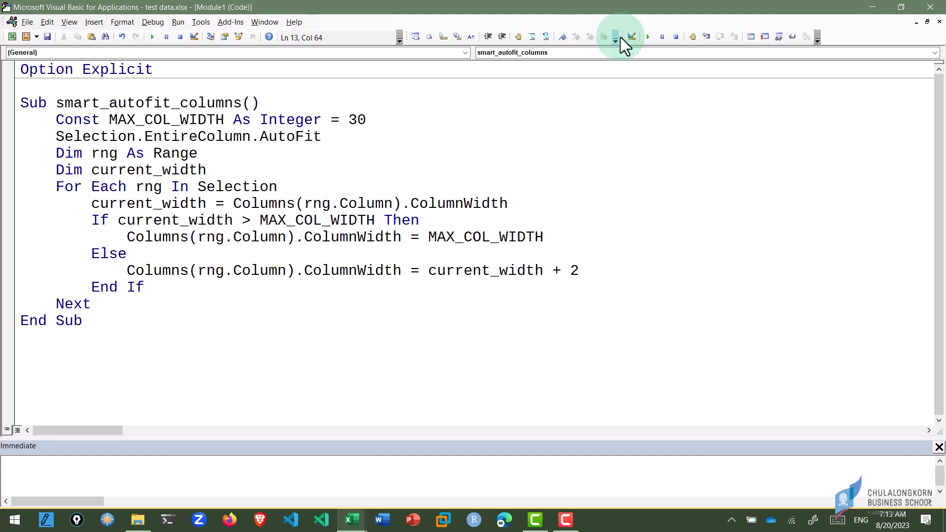
Shrink the VBA window to reveal the sheet and widen Worldwide column C slightly.
{"action": "mouse_move", "coordinate": [631, 10]}
{"action": "left_mouse_down"}
{"action": "mouse_move", "coordinate": [876, 67]}
{"action": "mouse_move", "coordinate": [799, 28]}
{"action": "left_mouse_up"}
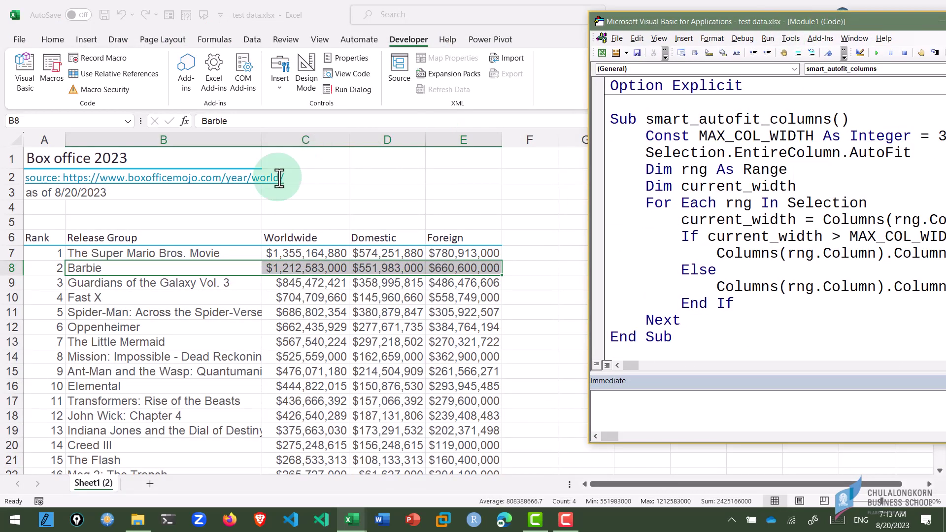
{"action": "left_click", "coordinate": [302, 253]}
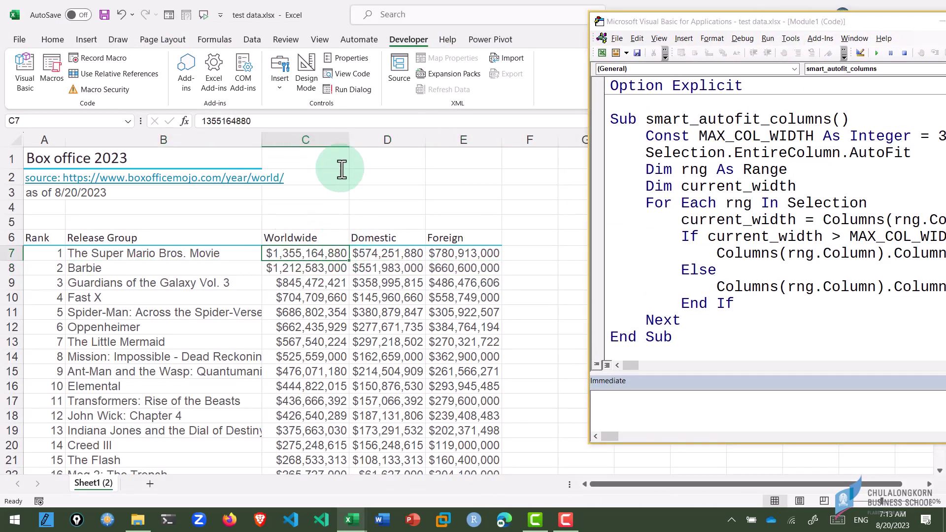
{"action": "left_click_drag", "start_coordinate": [350, 140], "coordinate": [356, 141]}
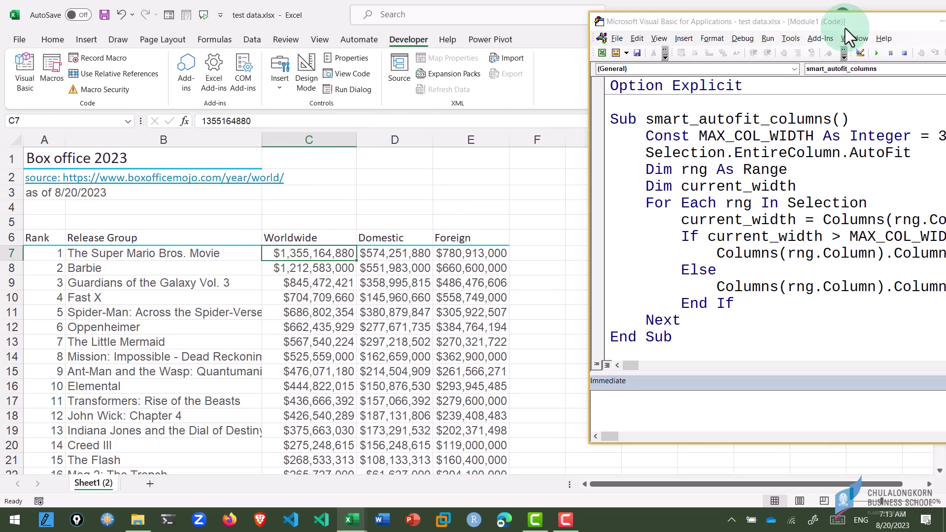
Snap the VBA editor to the right half of the screen beside the worksheet.
{"action": "mouse_move", "coordinate": [845, 28]}
{"action": "left_mouse_down"}
{"action": "mouse_move", "coordinate": [475, 37]}
{"action": "mouse_move", "coordinate": [515, 35]}
{"action": "left_mouse_up"}
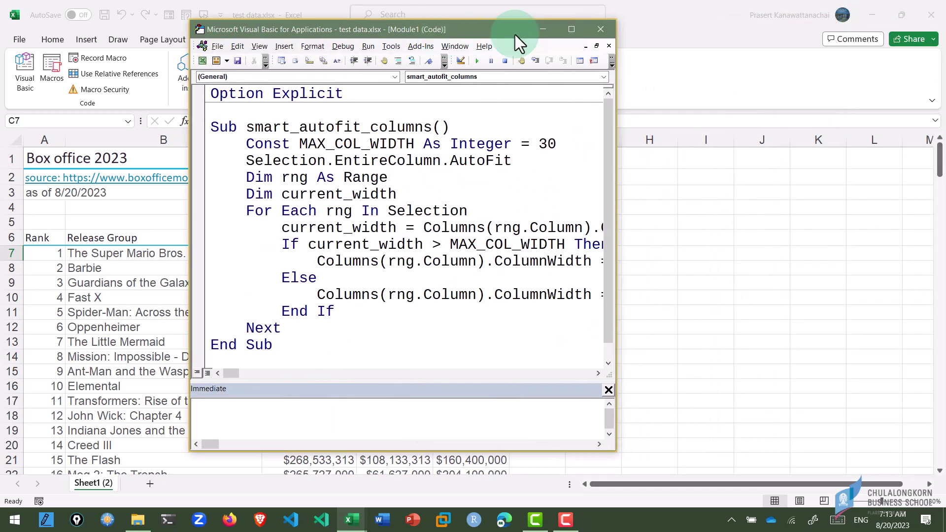
{"action": "left_click", "coordinate": [577, 30]}
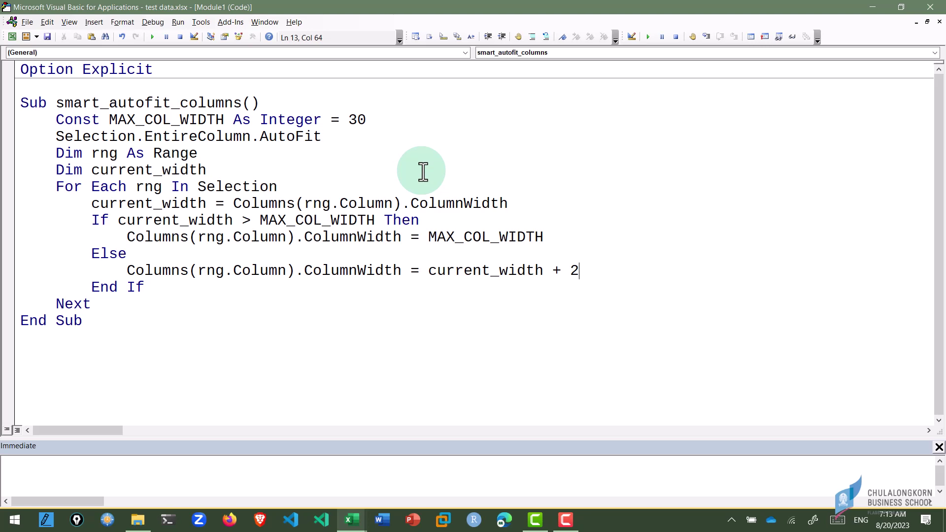
{"action": "key", "text": "super+Right"}
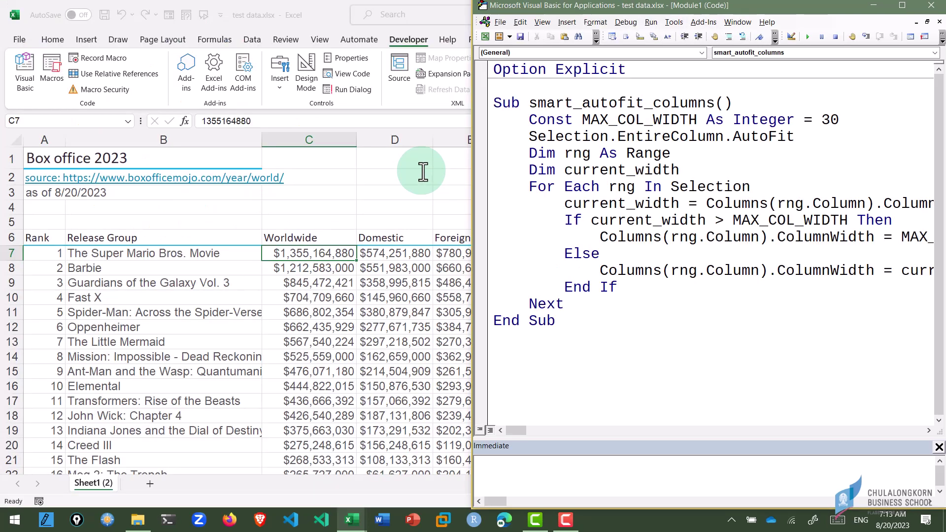
Widen the Excel pane and narrow columns B to E until figures show as ####.
{"action": "left_click", "coordinate": [265, 298]}
{"action": "left_click_drag", "start_coordinate": [472, 184], "coordinate": [571, 185]}
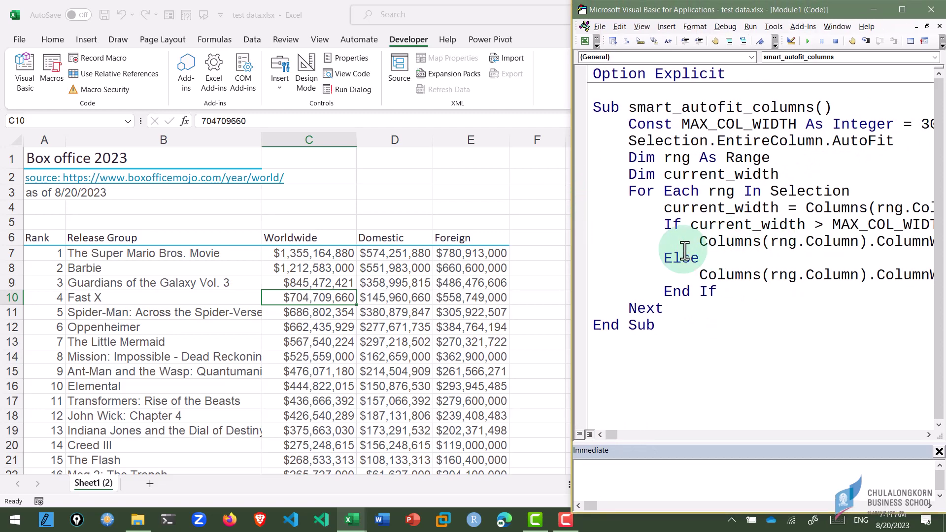
{"action": "left_click", "coordinate": [186, 144]}
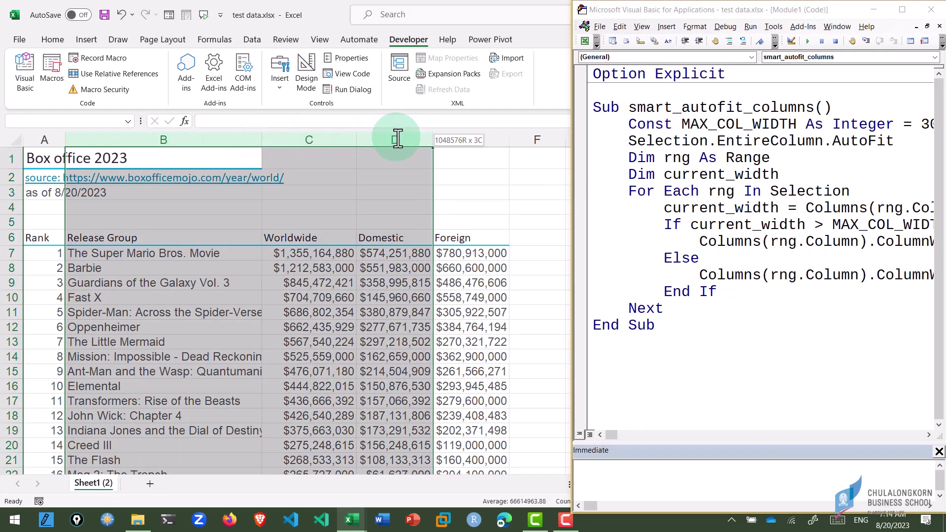
{"action": "mouse_move", "coordinate": [187, 143]}
{"action": "left_mouse_down"}
{"action": "mouse_move", "coordinate": [509, 144]}
{"action": "mouse_move", "coordinate": [484, 144]}
{"action": "left_mouse_up"}
{"action": "left_click", "coordinate": [88, 272]}
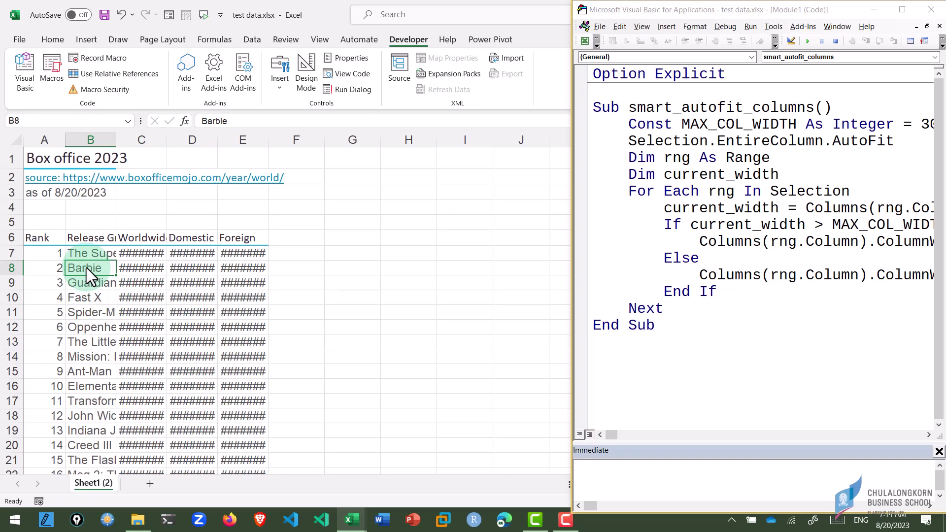
Select the Barbie row cells B8 through E8.
{"action": "left_click_drag", "start_coordinate": [87, 267], "coordinate": [231, 271]}
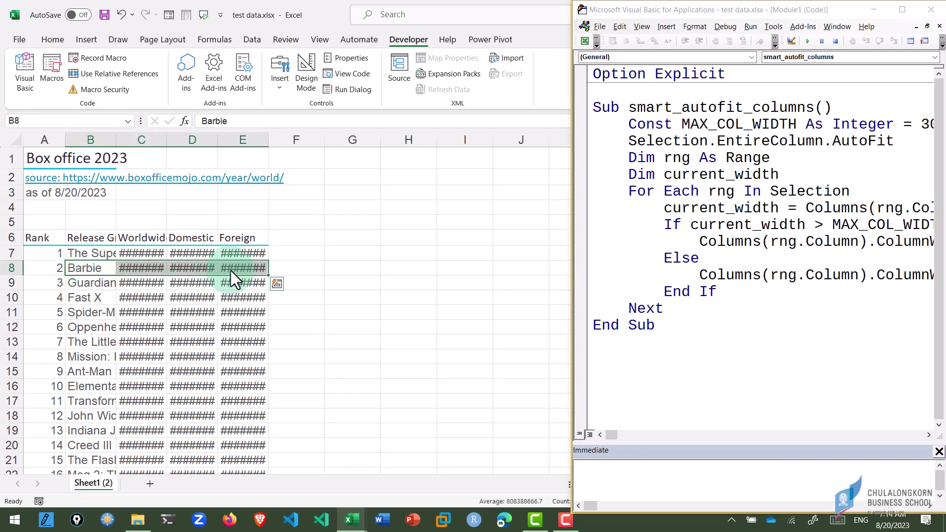
{"action": "left_click", "coordinate": [708, 194]}
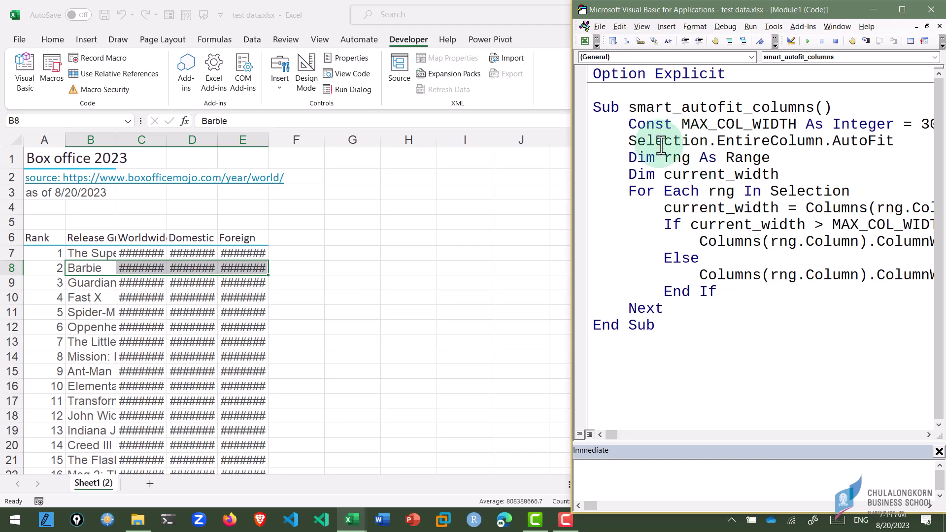
{"action": "left_click", "coordinate": [84, 267]}
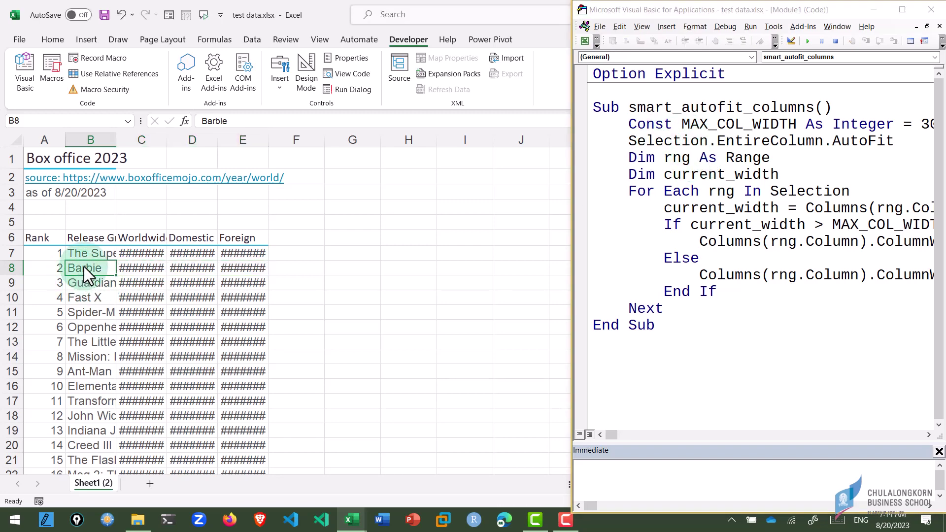
{"action": "left_click_drag", "start_coordinate": [83, 267], "coordinate": [235, 267]}
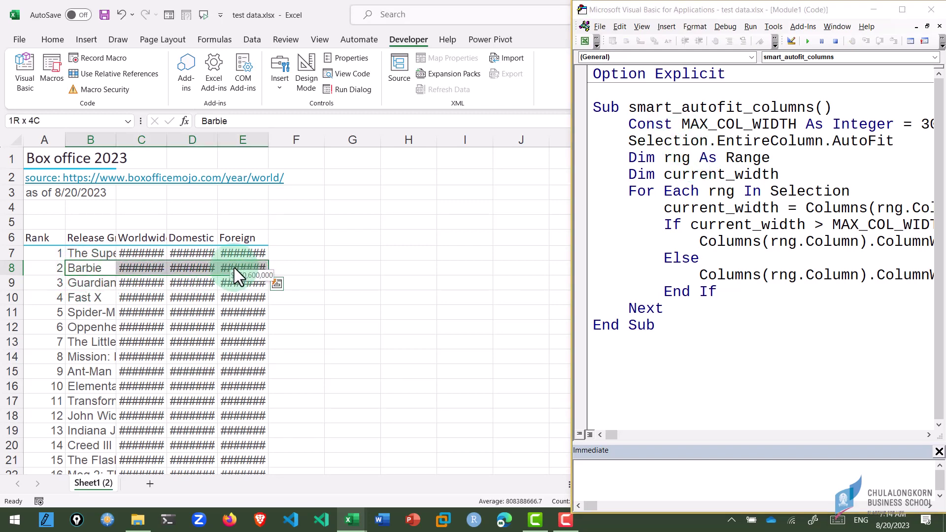
Run smart_autofit_columns from the Alt+F8 macro list on the selected columns.
{"action": "key", "text": "alt+F8"}
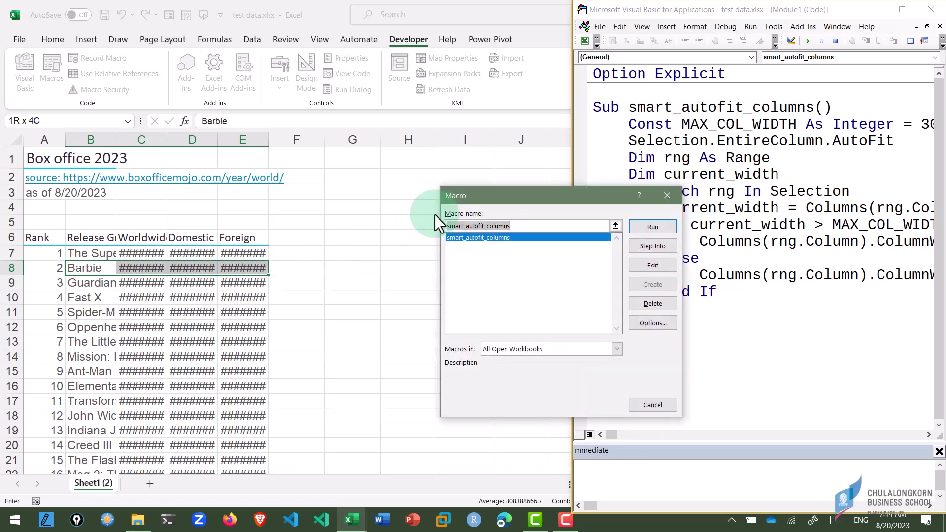
{"action": "left_click_drag", "start_coordinate": [495, 202], "coordinate": [369, 210]}
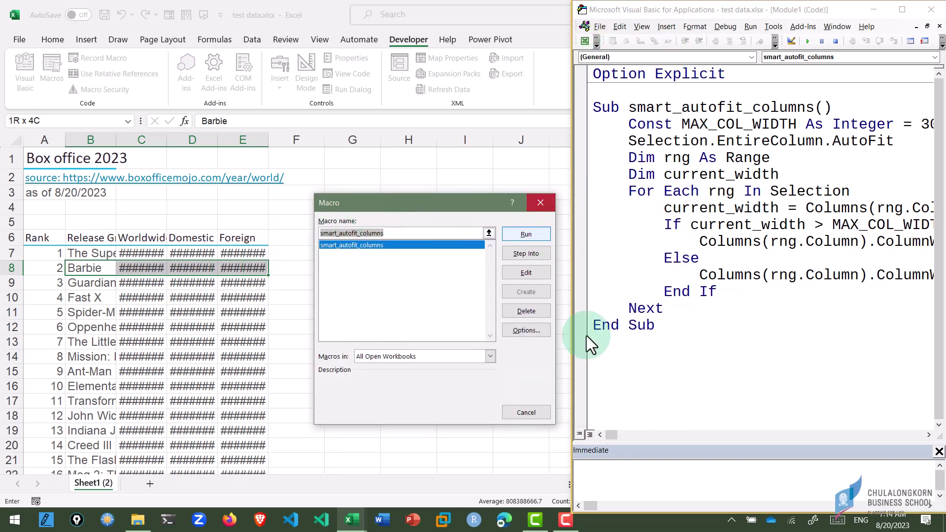
{"action": "left_click", "coordinate": [370, 254]}
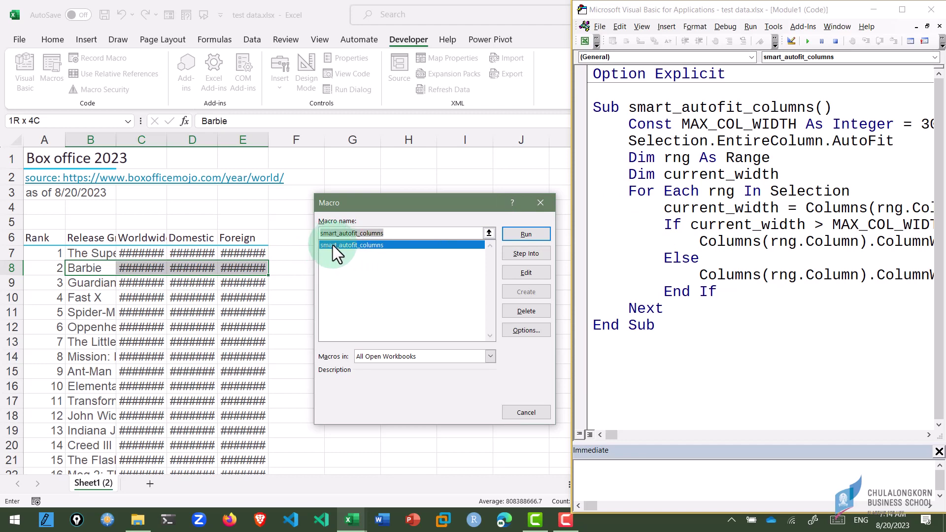
{"action": "left_click", "coordinate": [521, 233]}
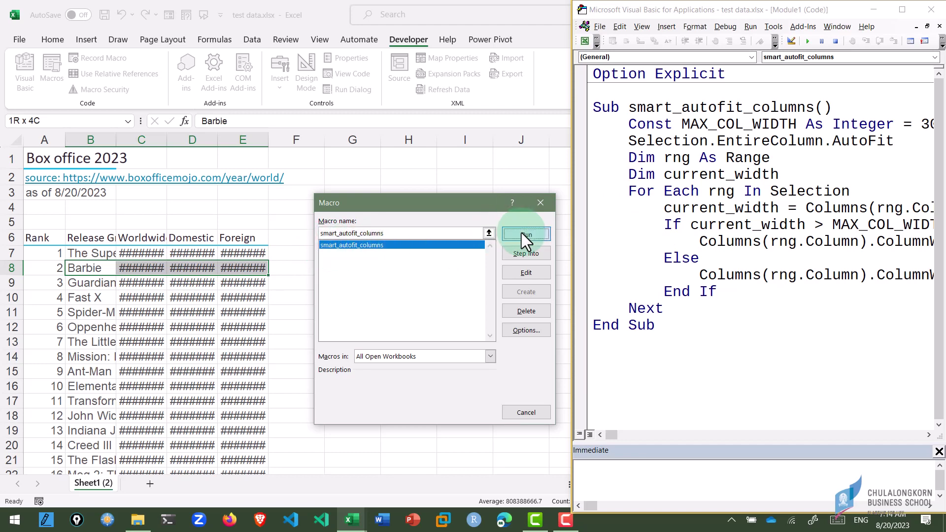
{"action": "left_click", "coordinate": [293, 323]}
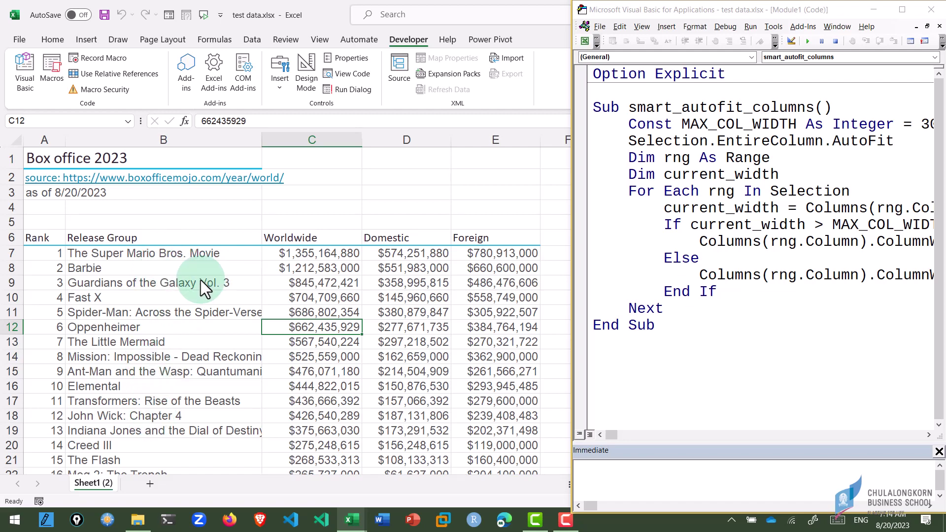
Check the long titles in B11 and B14 and the Release Group column's 30 width cap.
{"action": "left_click", "coordinate": [131, 314]}
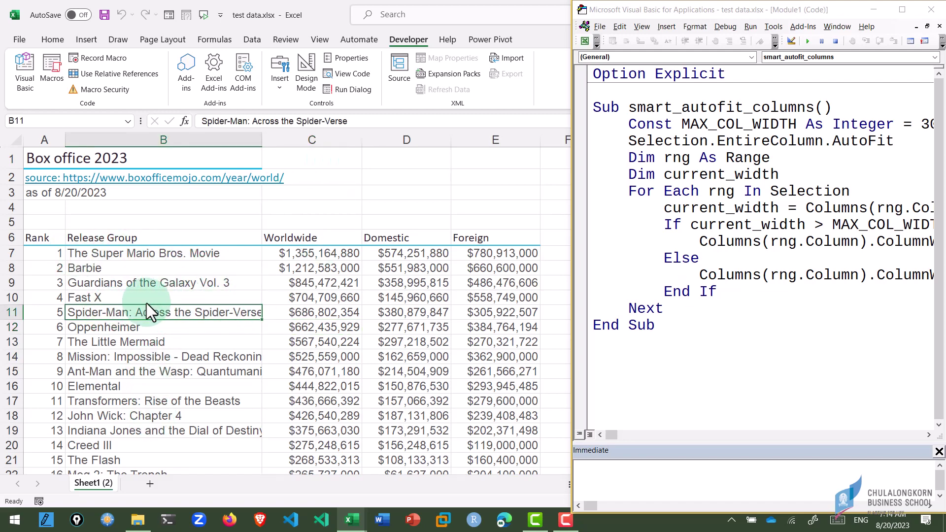
{"action": "left_click", "coordinate": [129, 360]}
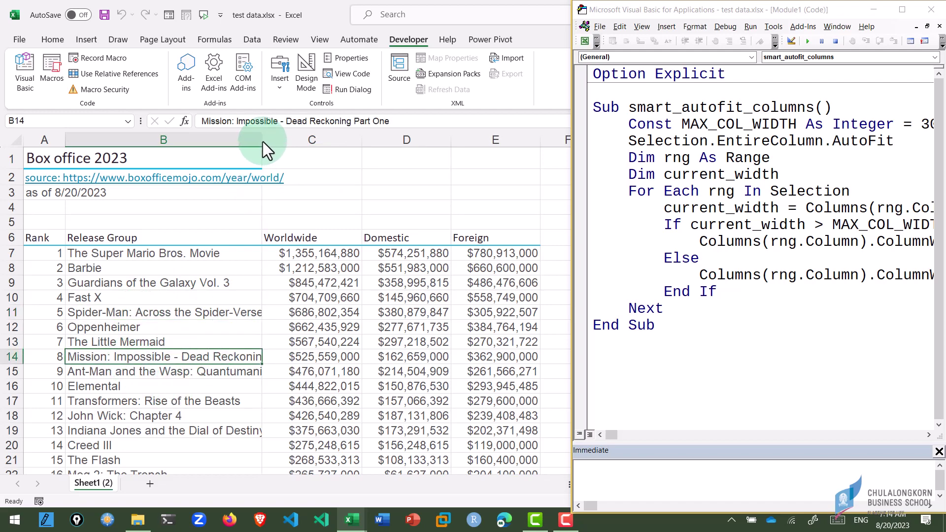
{"action": "left_click_drag", "start_coordinate": [262, 141], "coordinate": [262, 141]}
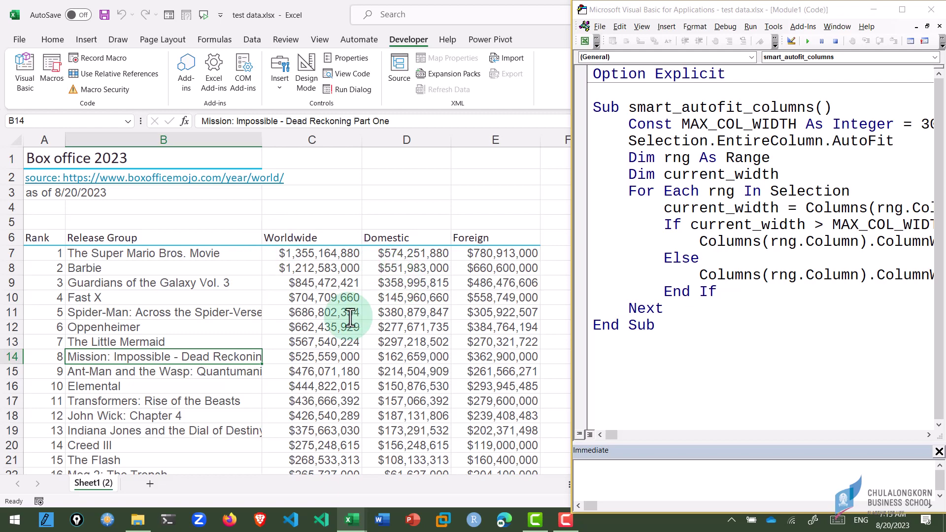
Narrow columns B–E back to ####, select B8 and D8, and open the macro list with Alt+F8.
{"action": "mouse_move", "coordinate": [190, 141]}
{"action": "left_mouse_down"}
{"action": "mouse_move", "coordinate": [540, 142]}
{"action": "mouse_move", "coordinate": [508, 142]}
{"action": "left_mouse_up"}
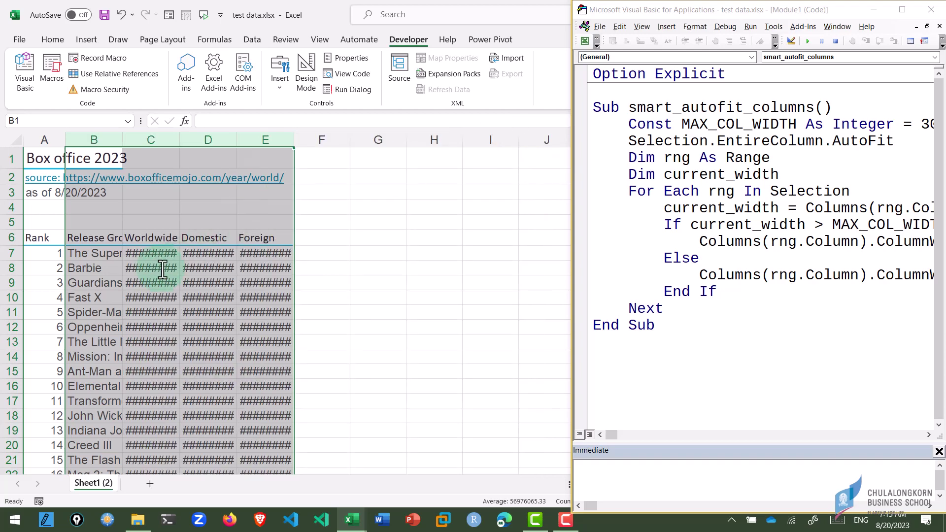
{"action": "left_click", "coordinate": [87, 270]}
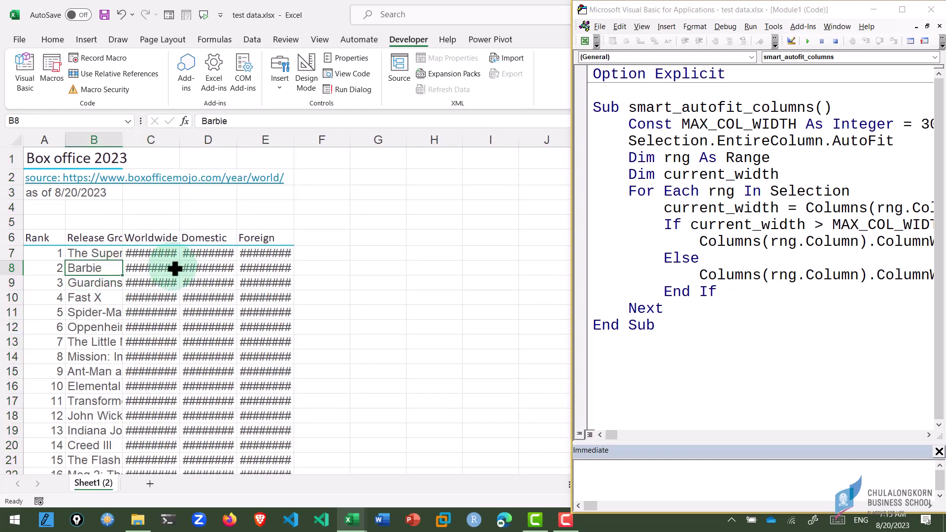
{"action": "left_click", "coordinate": [205, 270], "text": "ctrl"}
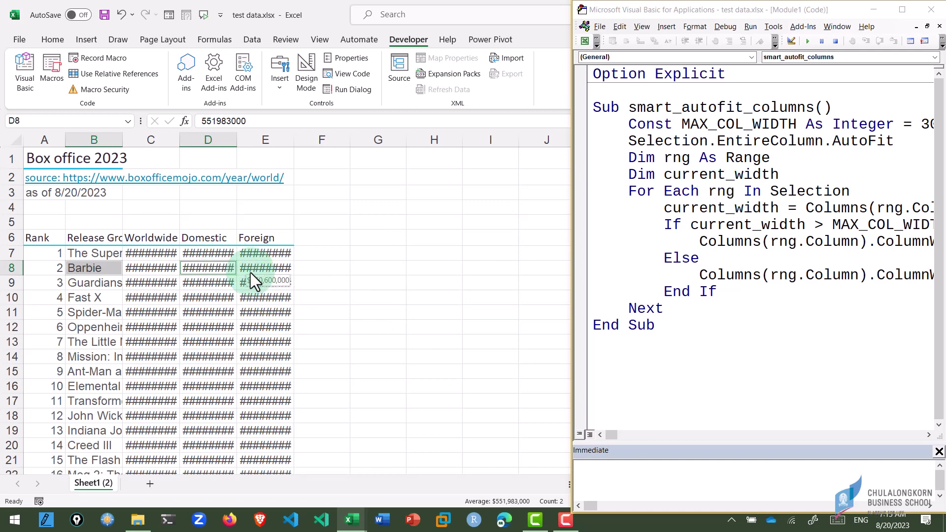
{"action": "key", "text": "alt+F8"}
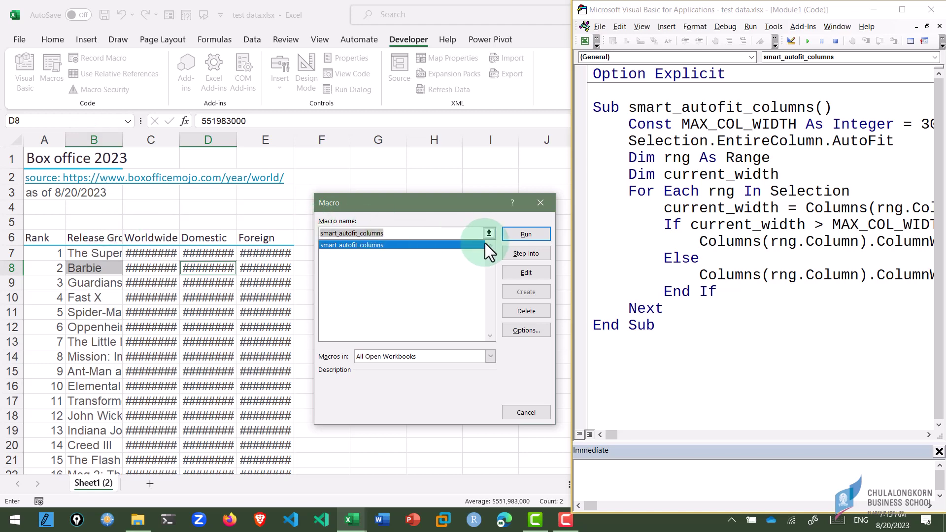
Run smart_autofit_columns on B and D, then check D12 and titles in B7, B11 and B14.
{"action": "left_click", "coordinate": [522, 234]}
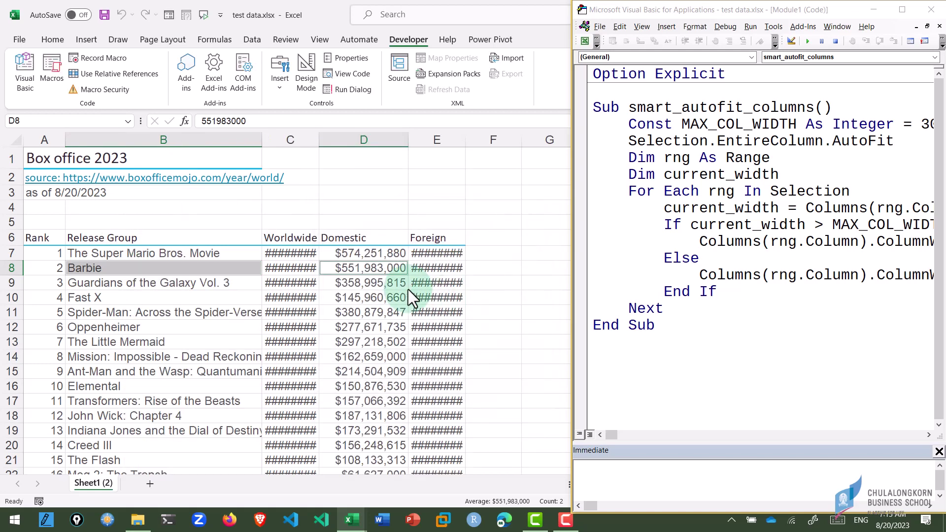
{"action": "left_click", "coordinate": [360, 325]}
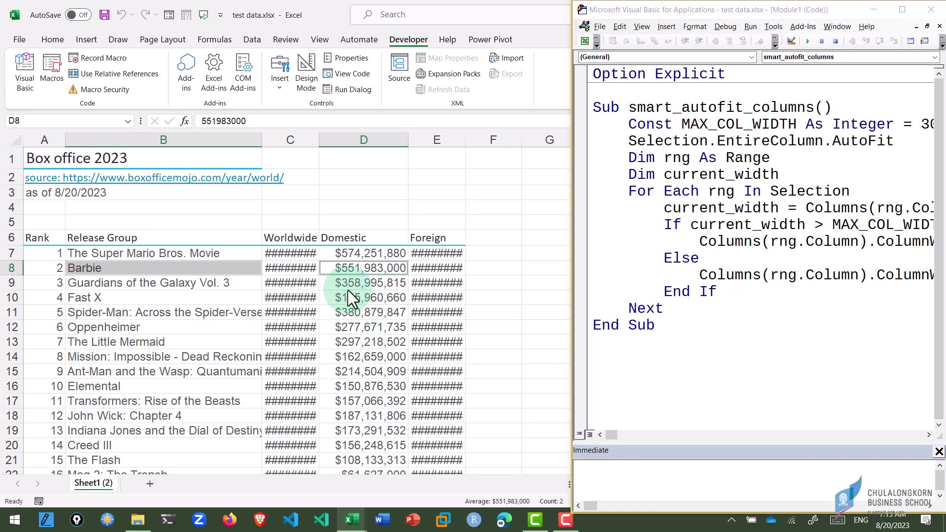
{"action": "left_click", "coordinate": [157, 285]}
{"action": "left_click", "coordinate": [169, 253]}
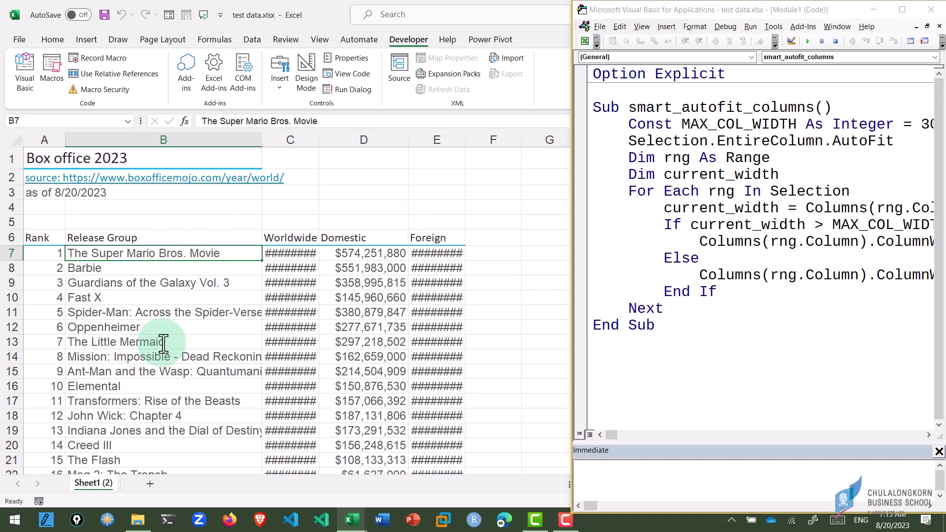
{"action": "left_click", "coordinate": [170, 309]}
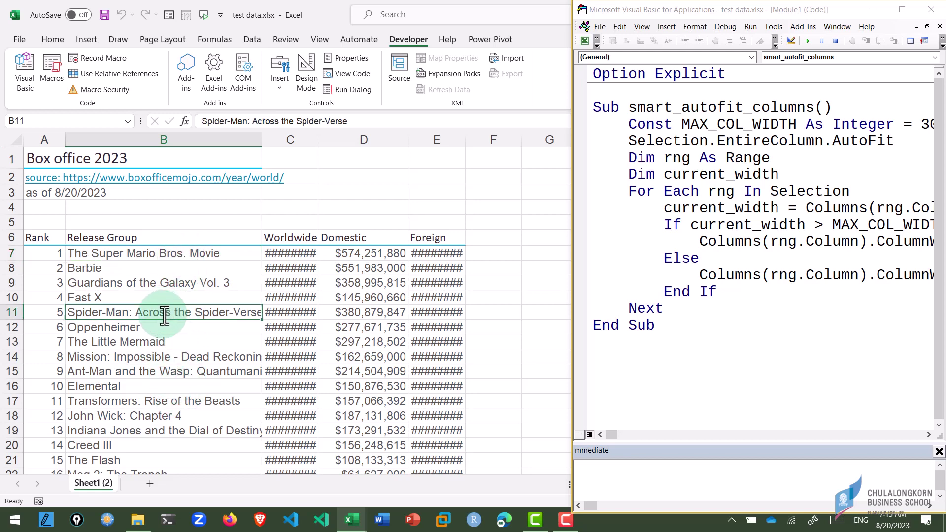
{"action": "left_click", "coordinate": [199, 358]}
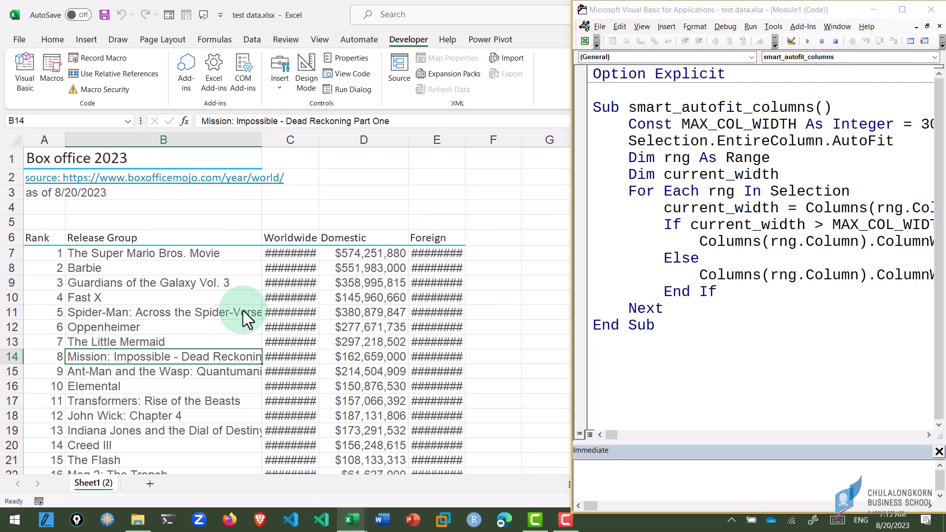
{"action": "left_click", "coordinate": [208, 253]}
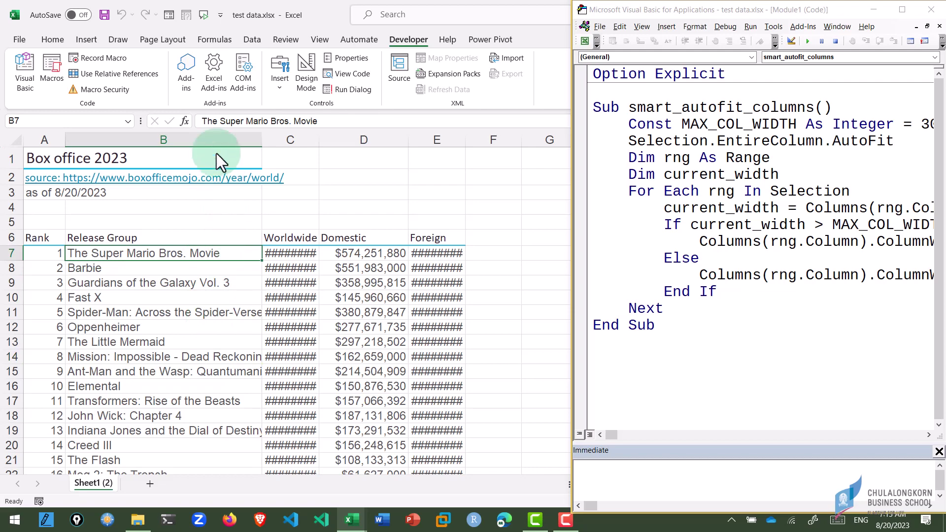
{"action": "left_click", "coordinate": [210, 139]}
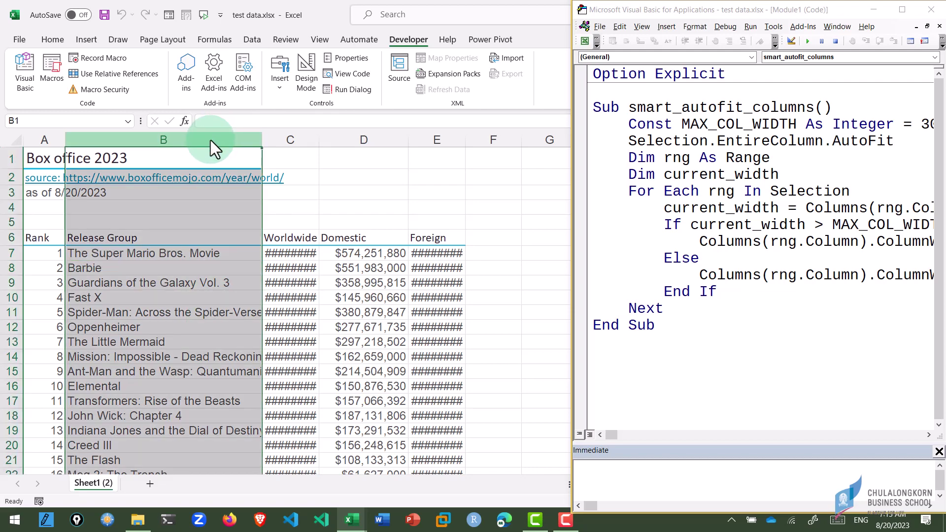
{"action": "right_click", "coordinate": [210, 140]}
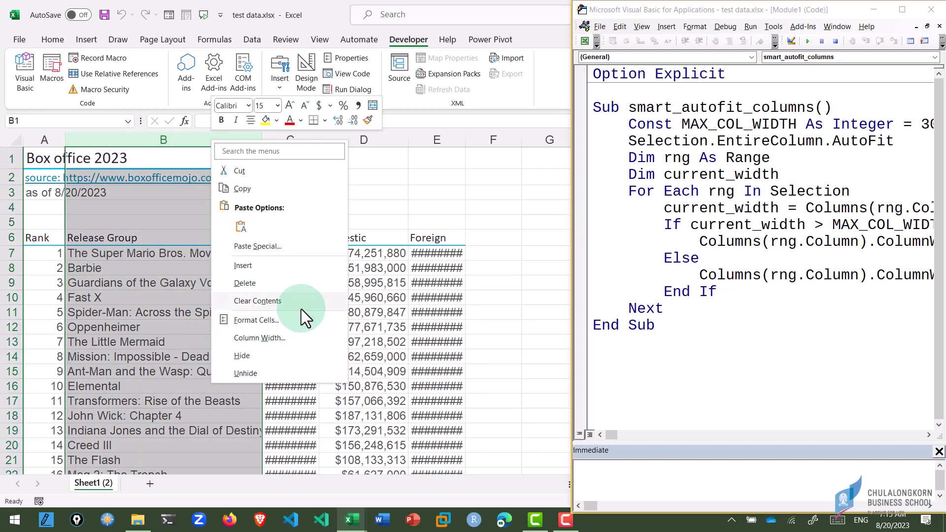
{"action": "left_click", "coordinate": [290, 320]}
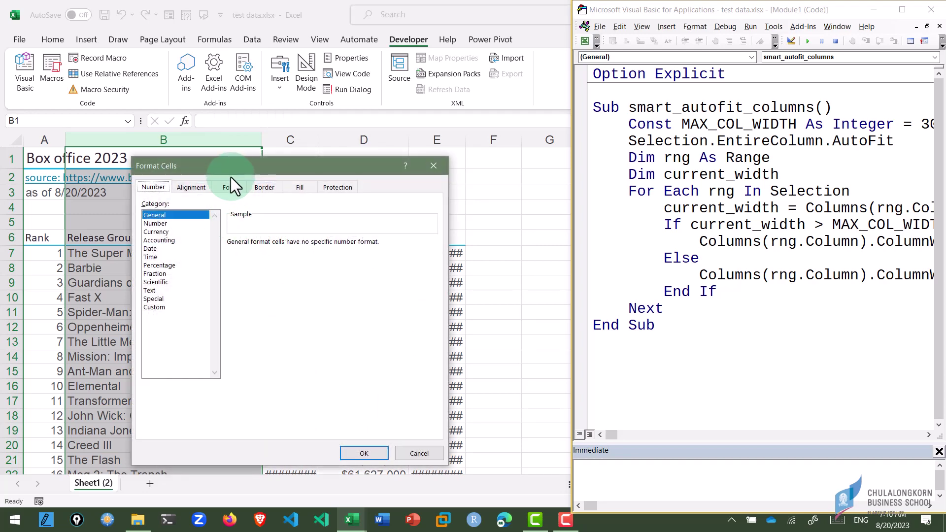
{"action": "left_click_drag", "start_coordinate": [230, 177], "coordinate": [418, 157]}
{"action": "left_click", "coordinate": [380, 167]}
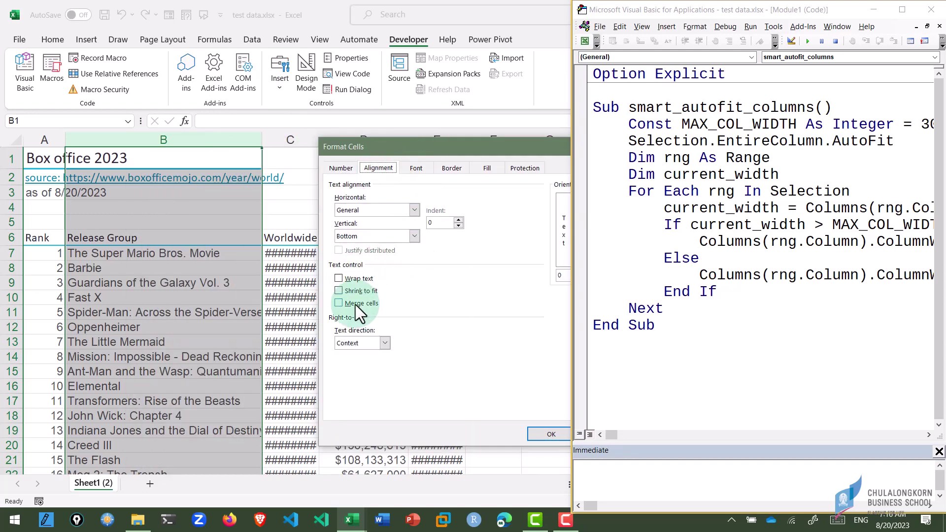
{"action": "left_click", "coordinate": [344, 279]}
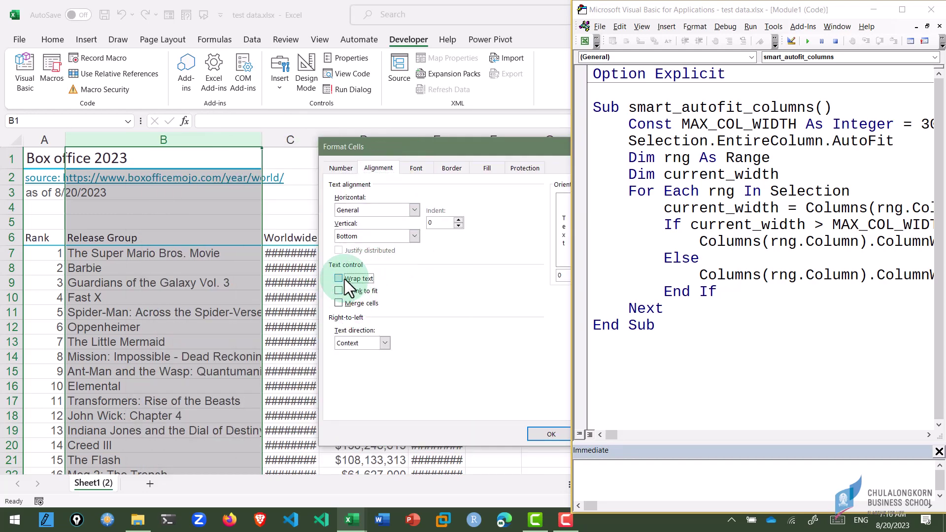
{"action": "left_click", "coordinate": [543, 433]}
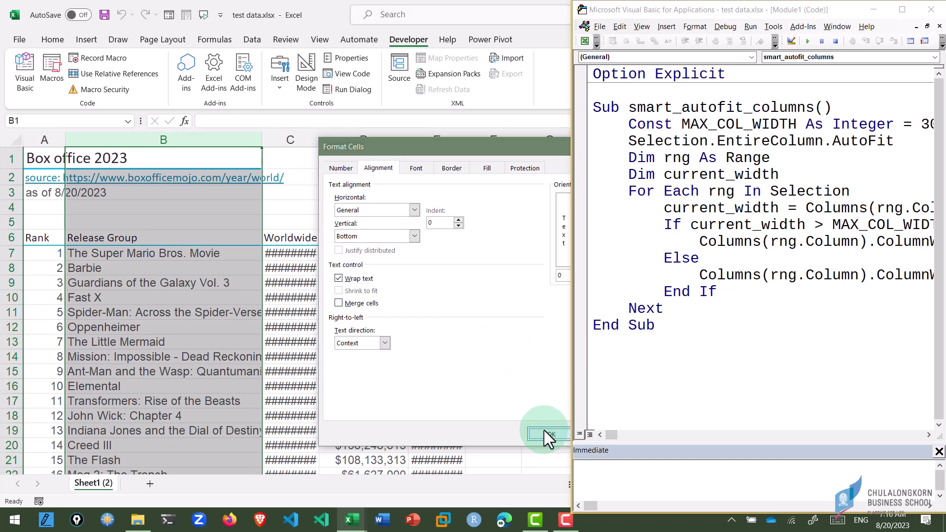
{"action": "left_click", "coordinate": [132, 317]}
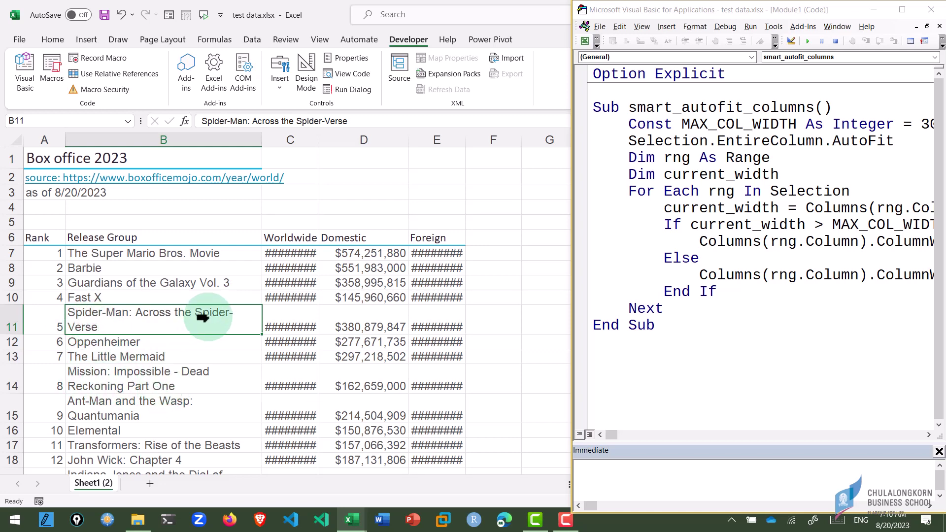
{"action": "left_click", "coordinate": [182, 254]}
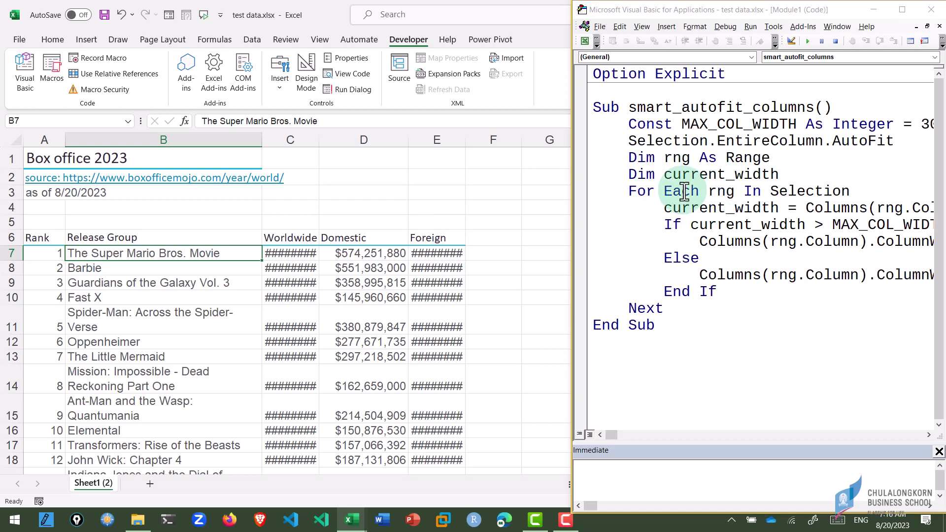
{"action": "left_click", "coordinate": [196, 269]}
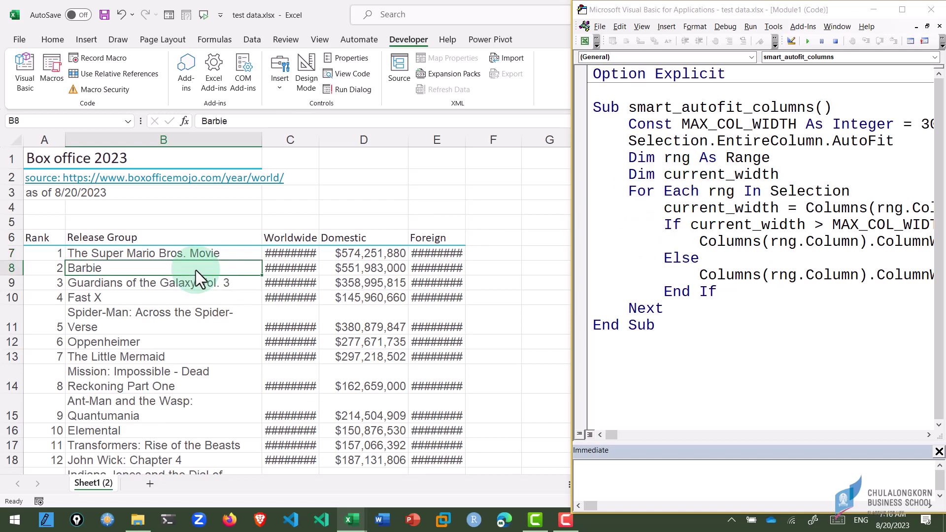
{"action": "key", "text": "ctrl+space"}
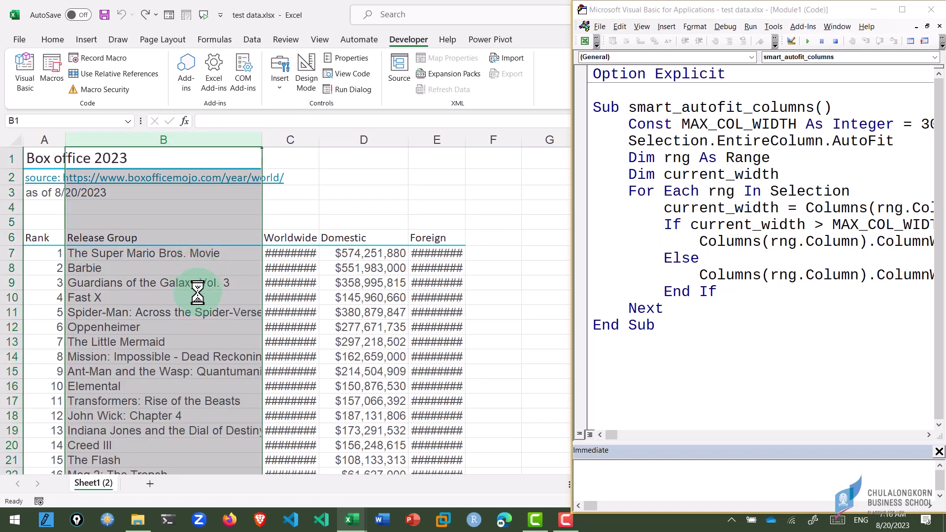
Maximize the VBA editor and paste Columns(rng.Column). on a new line below the width-cap line.
{"action": "left_click", "coordinate": [116, 295]}
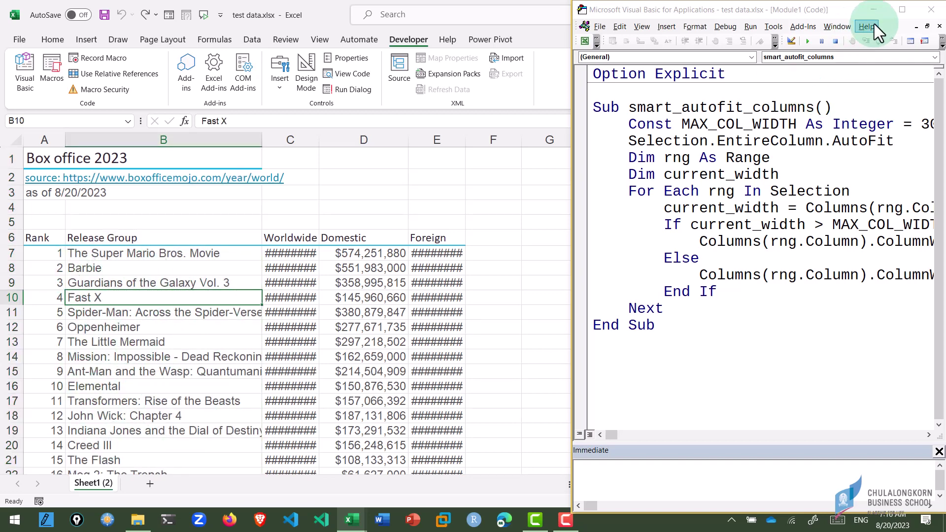
{"action": "left_click", "coordinate": [902, 10]}
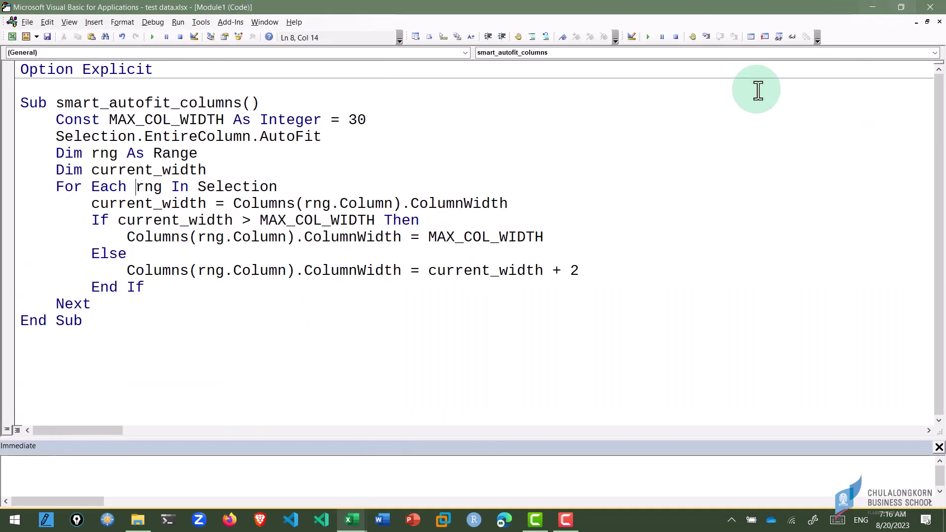
{"action": "left_click", "coordinate": [554, 236]}
{"action": "left_click", "coordinate": [128, 236]}
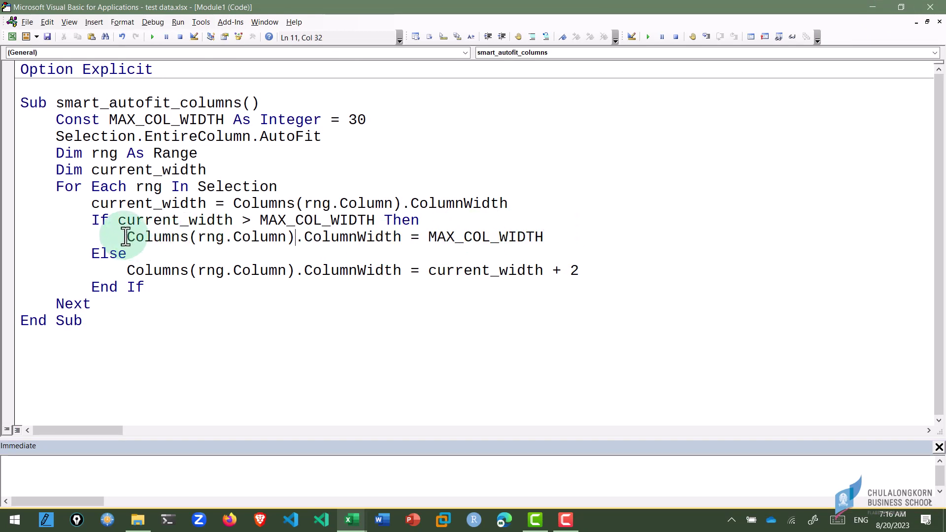
{"action": "left_click", "coordinate": [296, 237], "text": "shift"}
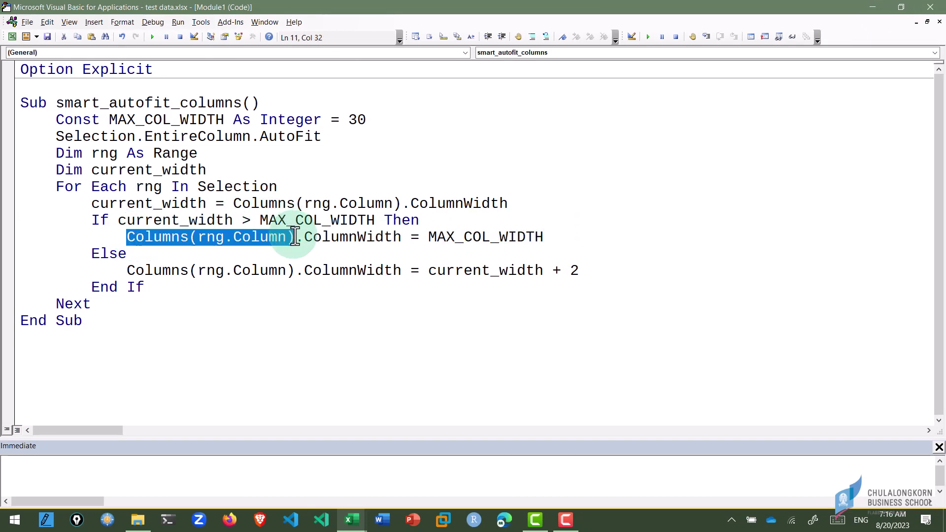
{"action": "key", "text": "ctrl+c"}
{"action": "left_click", "coordinate": [571, 239]}
{"action": "key", "text": "Return"}
{"action": "key", "text": "ctrl+v"}
{"action": "type", "text": "."}
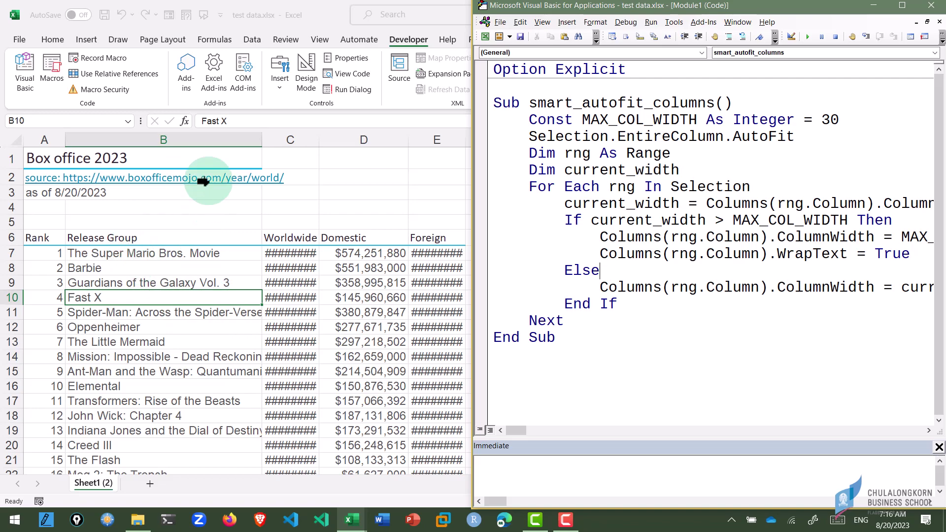
Select B8:E8 and run smart_autofit_columns from the Alt+F8 macro list.
{"action": "mouse_move", "coordinate": [201, 141]}
{"action": "left_mouse_down"}
{"action": "mouse_move", "coordinate": [409, 143]}
{"action": "mouse_move", "coordinate": [378, 141]}
{"action": "left_mouse_up"}
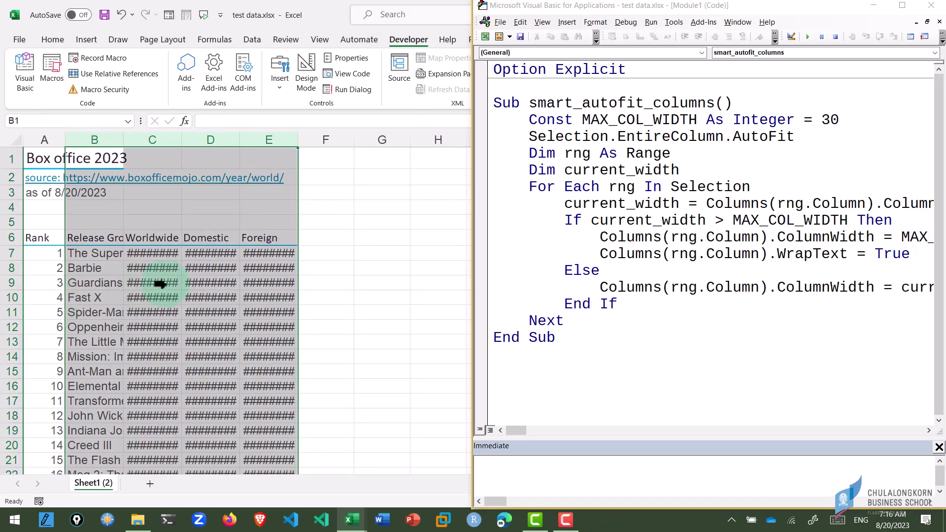
{"action": "left_click", "coordinate": [156, 282]}
{"action": "left_click_drag", "start_coordinate": [79, 269], "coordinate": [276, 269]}
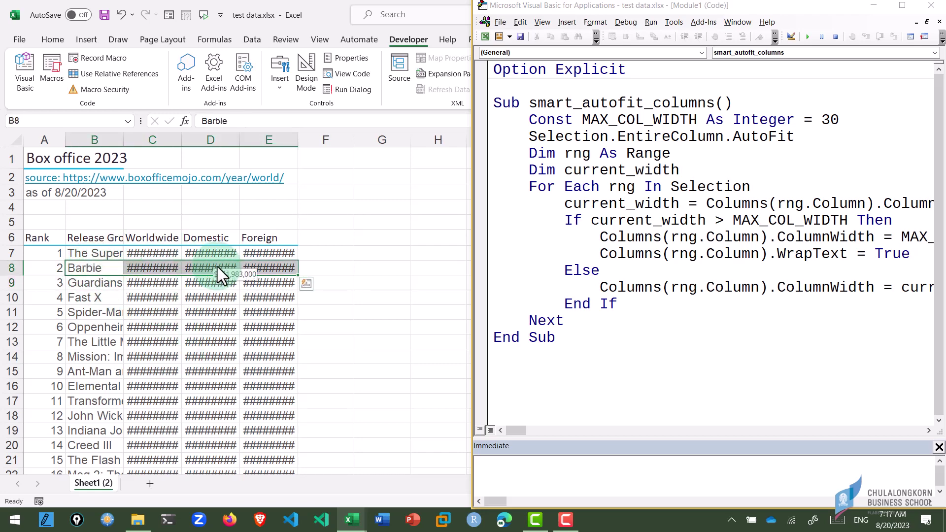
{"action": "key", "text": "alt+F8"}
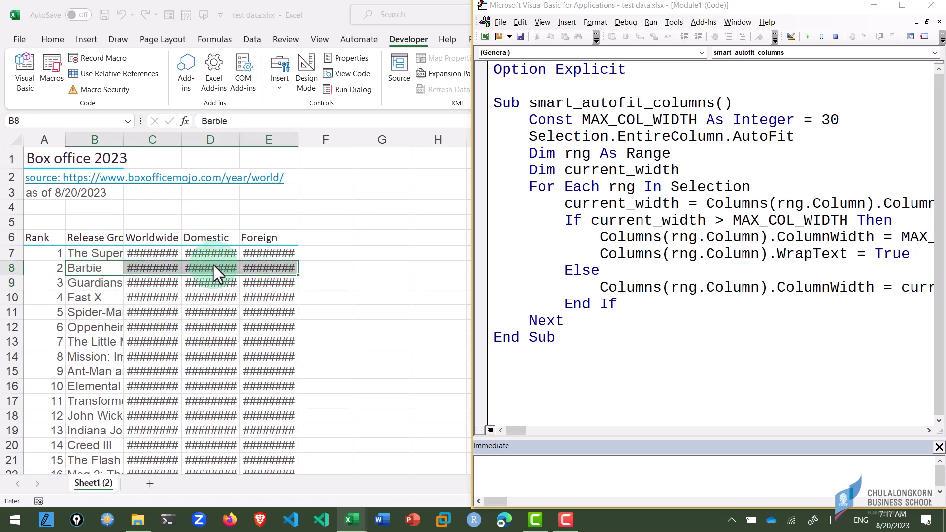
{"action": "left_click", "coordinate": [521, 234]}
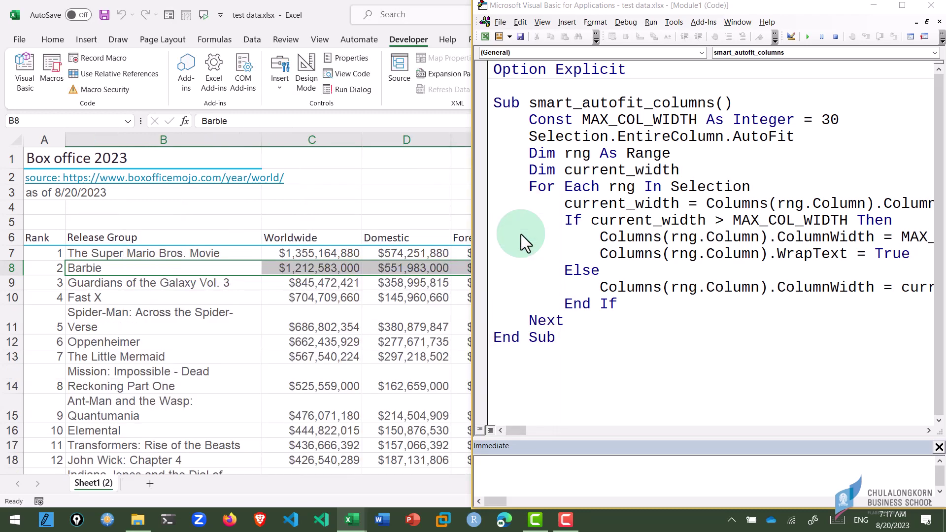
Check the wrapped long titles in B11 through B18, including Mission: Impossible and John Wick: Chapter 4.
{"action": "left_click", "coordinate": [145, 308]}
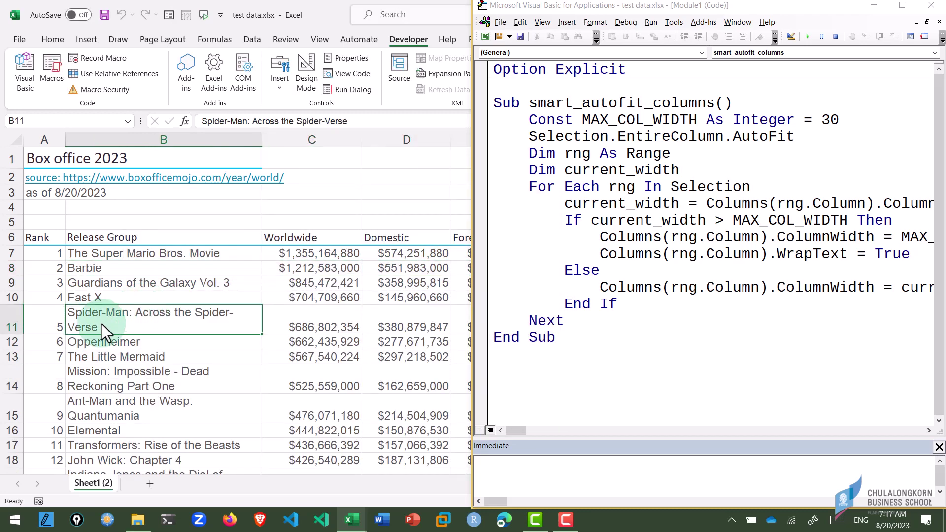
{"action": "left_click", "coordinate": [107, 358]}
{"action": "left_click", "coordinate": [91, 379]}
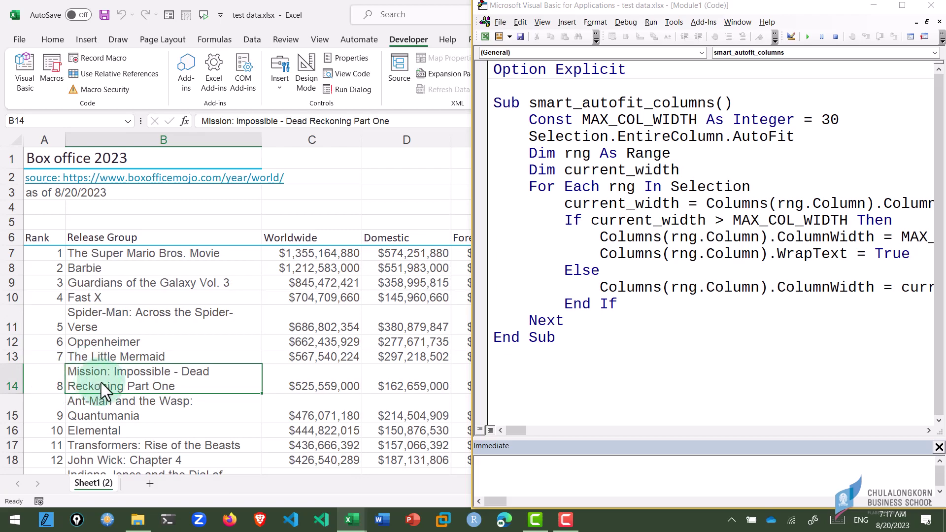
{"action": "left_click", "coordinate": [85, 412]}
{"action": "left_click", "coordinate": [145, 441]}
{"action": "scroll", "coordinate": [172, 409], "scroll_direction": "down", "scroll_amount": 1}
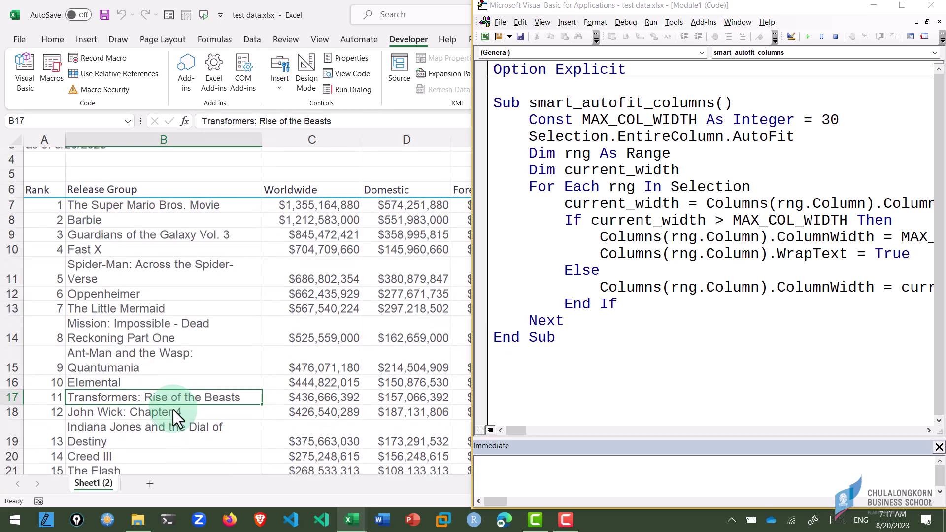
{"action": "scroll", "coordinate": [173, 409], "scroll_direction": "down", "scroll_amount": 2}
{"action": "left_click", "coordinate": [98, 350]}
{"action": "left_click", "coordinate": [106, 340]}
{"action": "scroll", "coordinate": [140, 394], "scroll_direction": "down", "scroll_amount": 2}
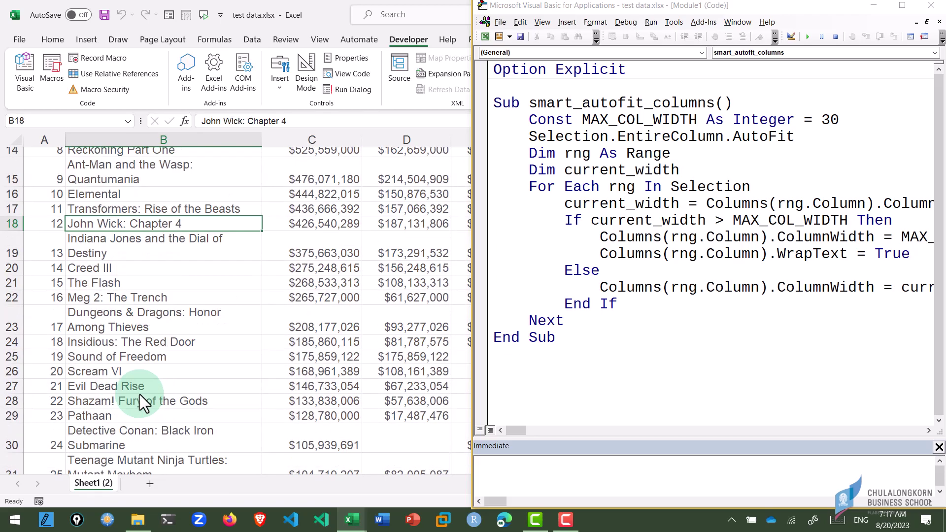
{"action": "scroll", "coordinate": [148, 414], "scroll_direction": "up", "scroll_amount": 2}
{"action": "scroll", "coordinate": [158, 416], "scroll_direction": "up", "scroll_amount": 3}
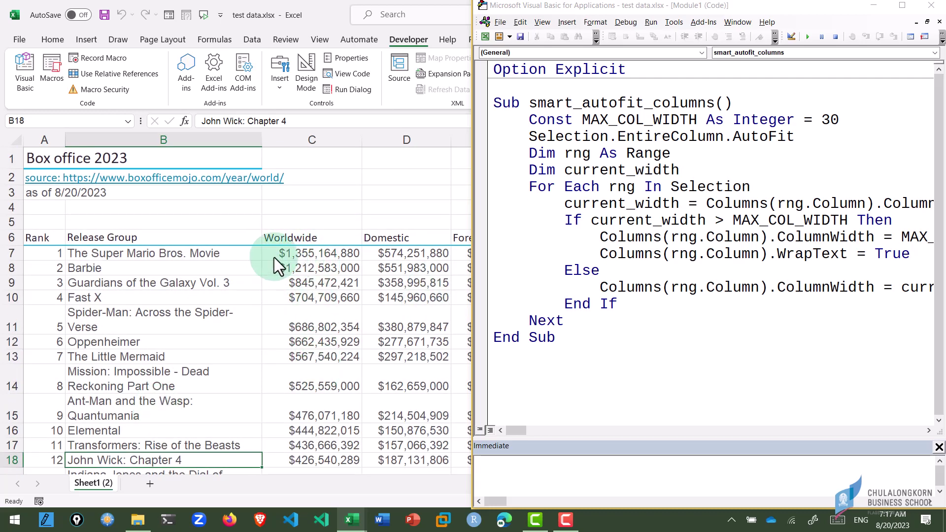
Review the ends of the long macro code lines, then close the VBA editor.
{"action": "left_click", "coordinate": [728, 378]}
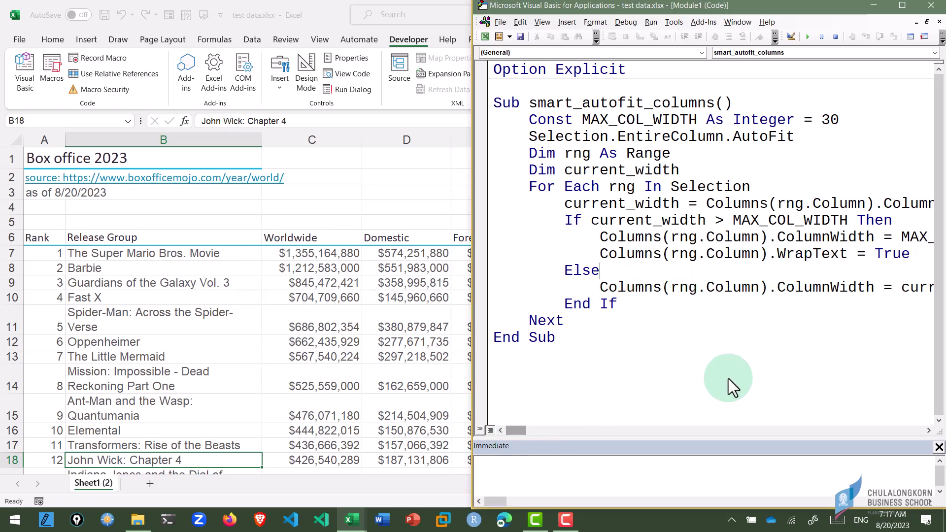
{"action": "scroll", "coordinate": [788, 320], "scroll_direction": "right", "scroll_amount": 3}
{"action": "left_click", "coordinate": [889, 289]}
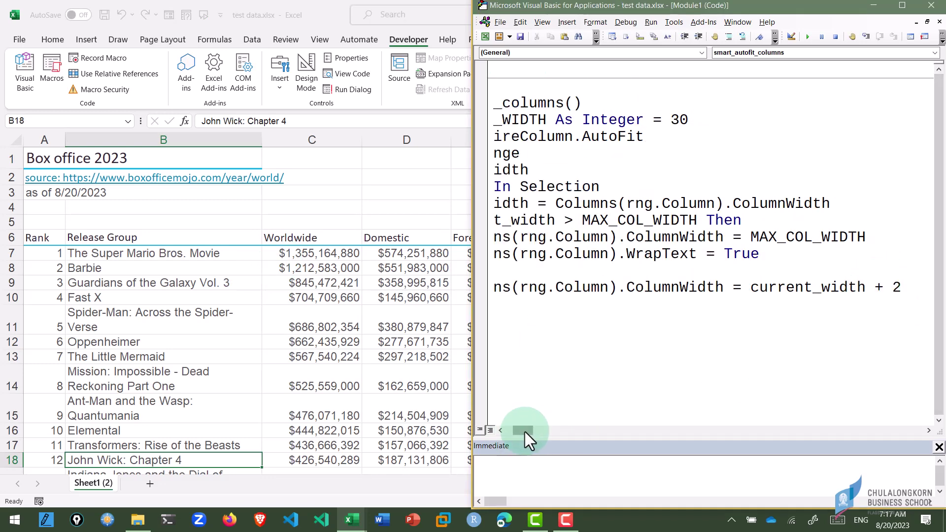
{"action": "left_click_drag", "start_coordinate": [524, 431], "coordinate": [510, 432]}
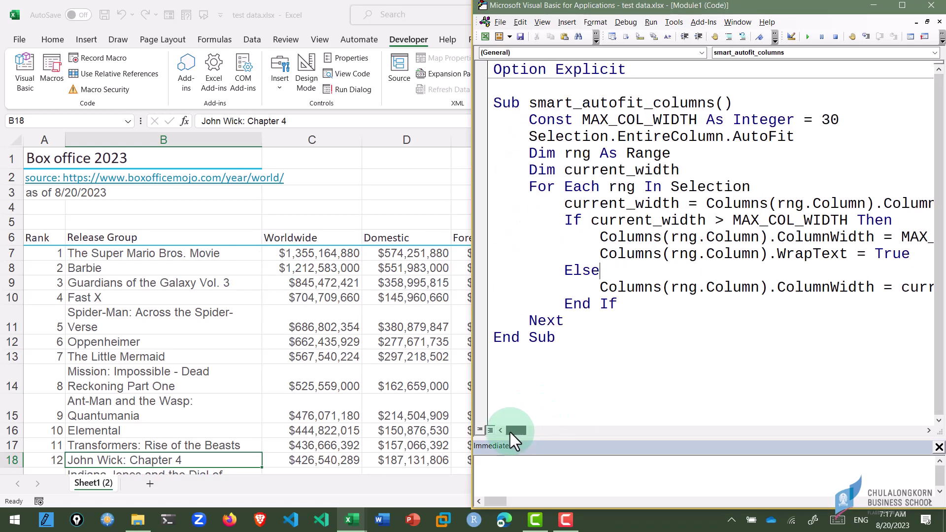
{"action": "left_click", "coordinate": [221, 271]}
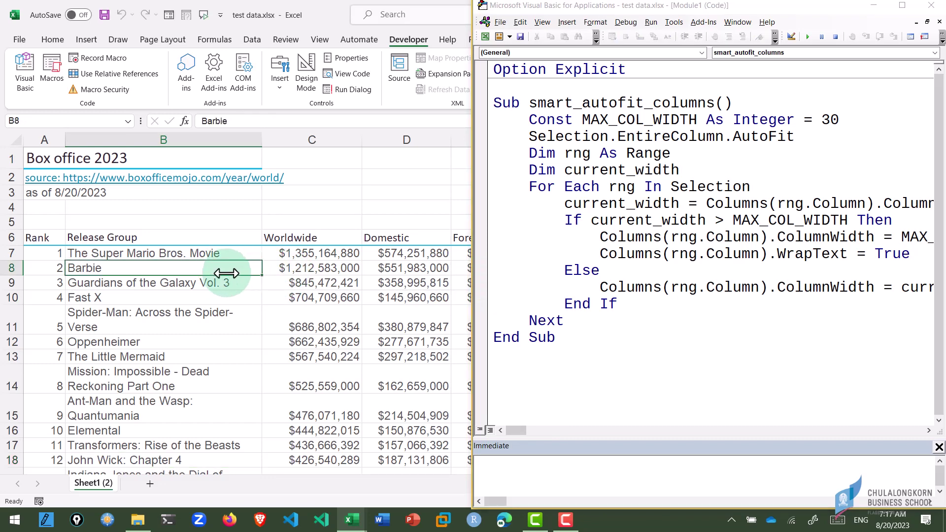
{"action": "left_click", "coordinate": [929, 6]}
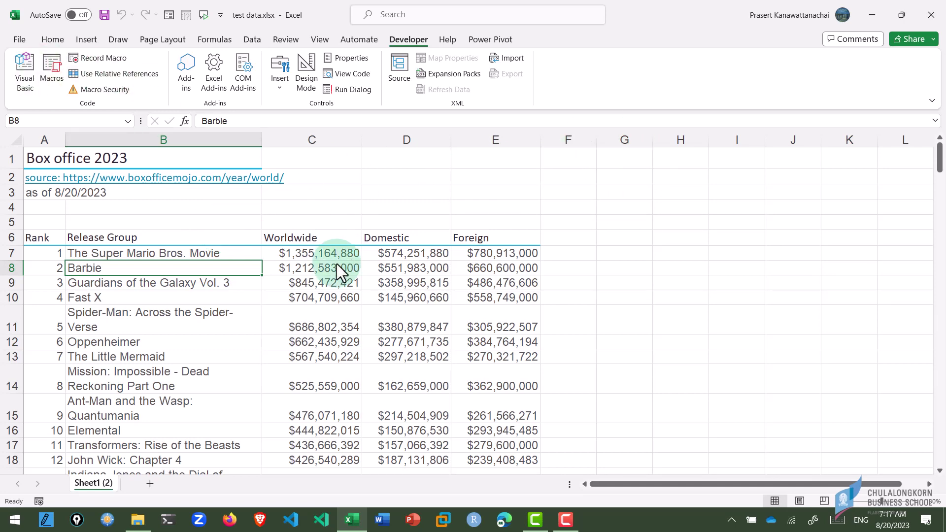
Save the workbook as Excel Macro-Enabled Workbook smart_autofit_columns.xlsm.
{"action": "left_click", "coordinate": [20, 42]}
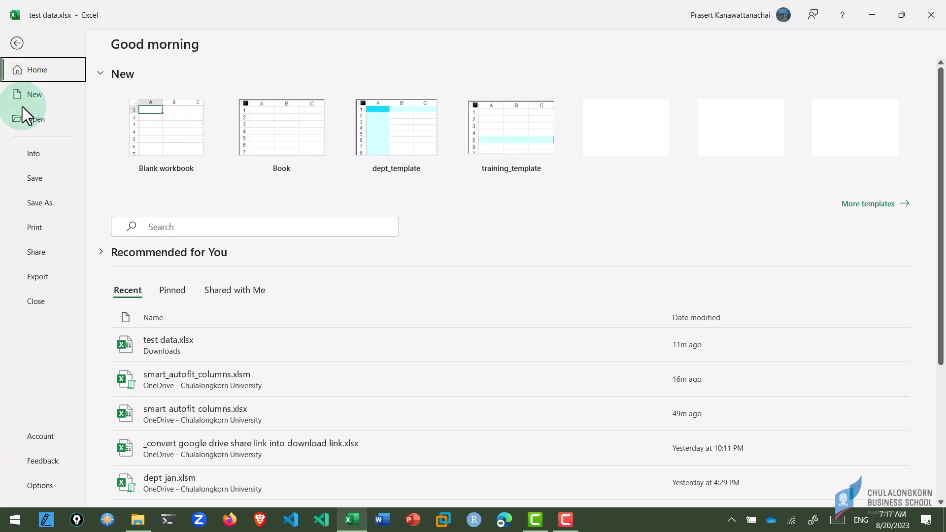
{"action": "left_click", "coordinate": [48, 201]}
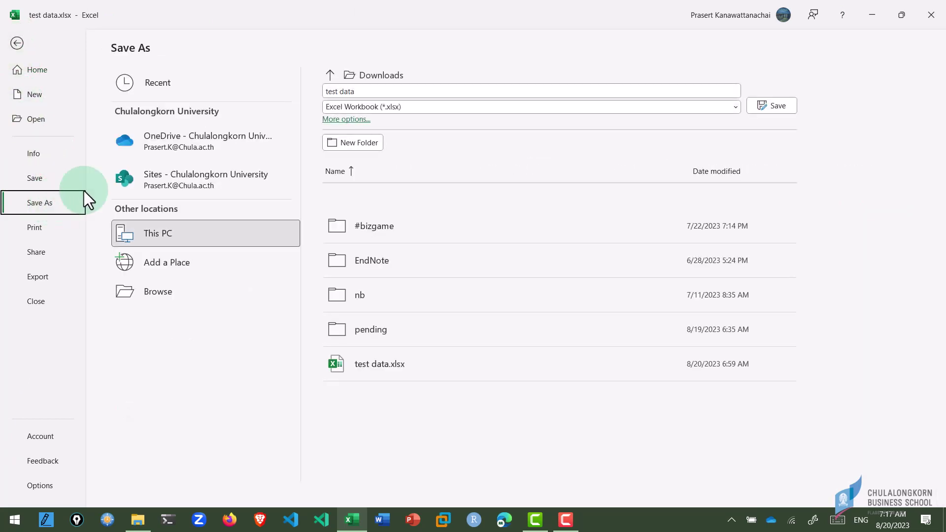
{"action": "left_click", "coordinate": [361, 108]}
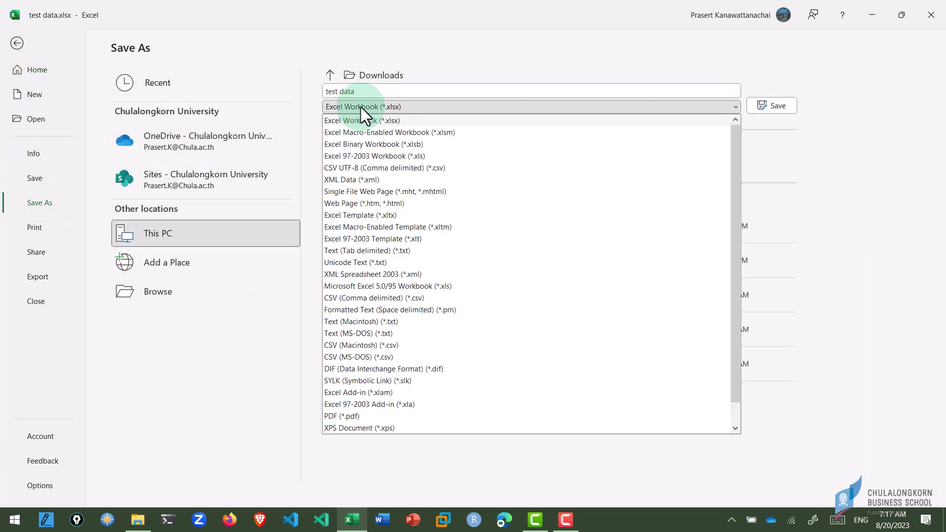
{"action": "left_click", "coordinate": [346, 132]}
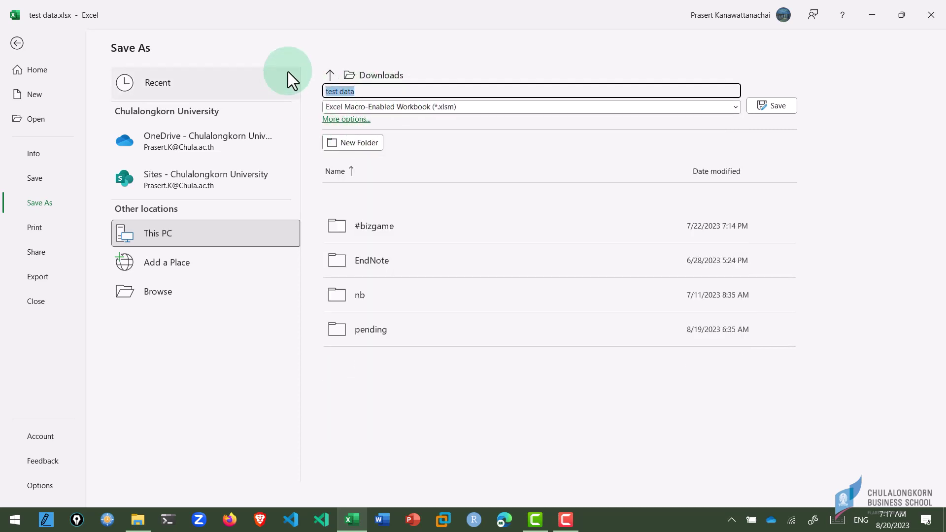
{"action": "type", "text": "smart_au"}
{"action": "type", "text": "tofit_col"}
{"action": "type", "text": "umns"}
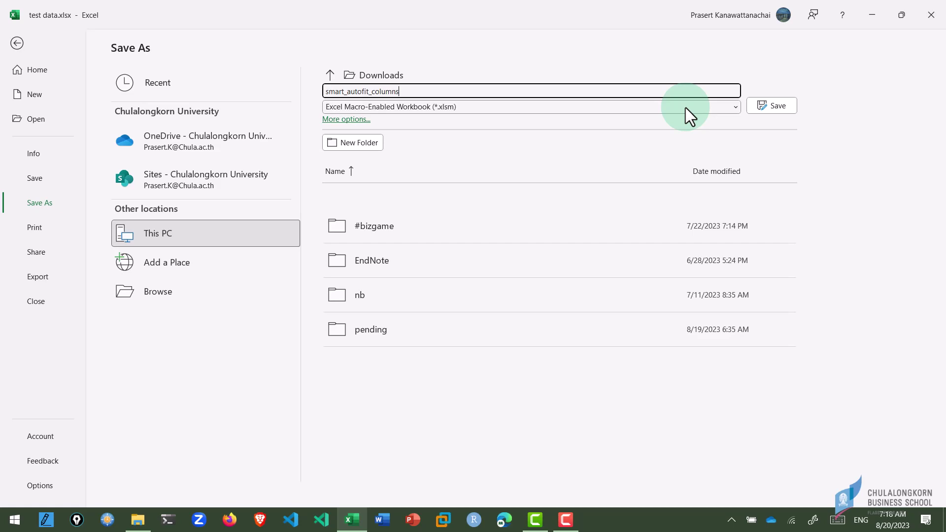
{"action": "left_click", "coordinate": [772, 106]}
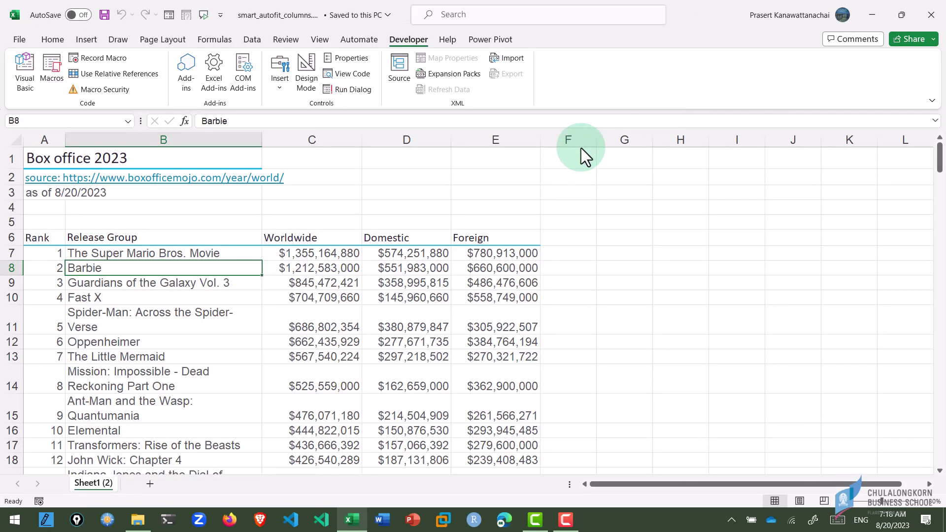
Close Excel and reopen smart_autofit_columns.xlsm from the Downloads folder.
{"action": "left_click", "coordinate": [932, 15]}
{"action": "left_click", "coordinate": [932, 15]}
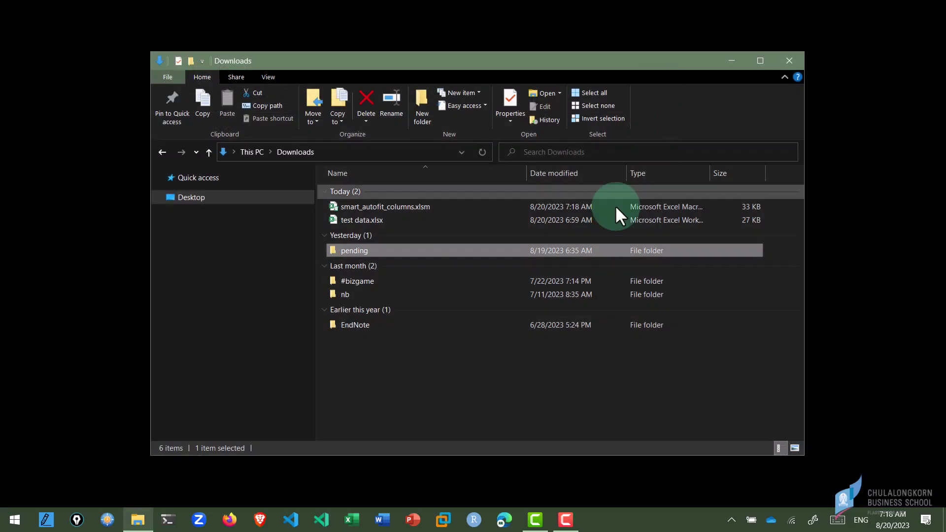
{"action": "left_click", "coordinate": [380, 217]}
{"action": "mouse_move", "coordinate": [386, 207]}
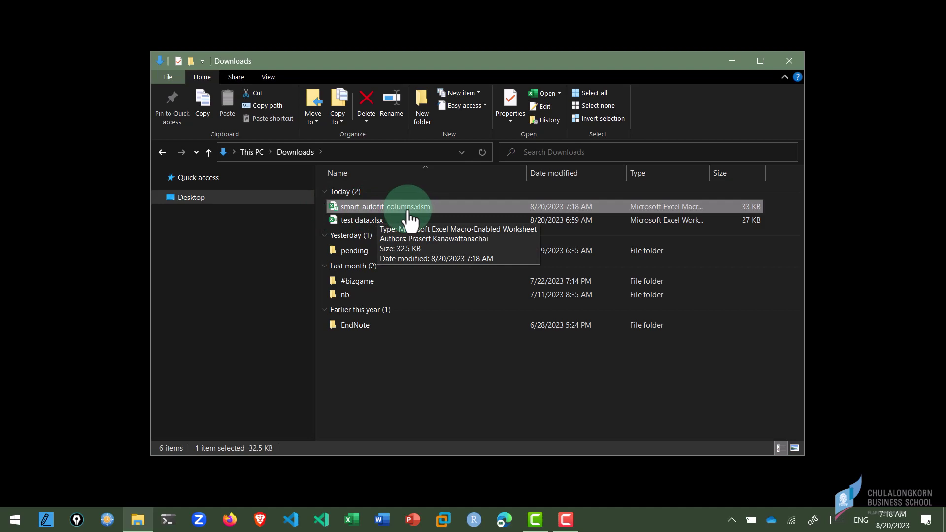
{"action": "double_click", "coordinate": [408, 212]}
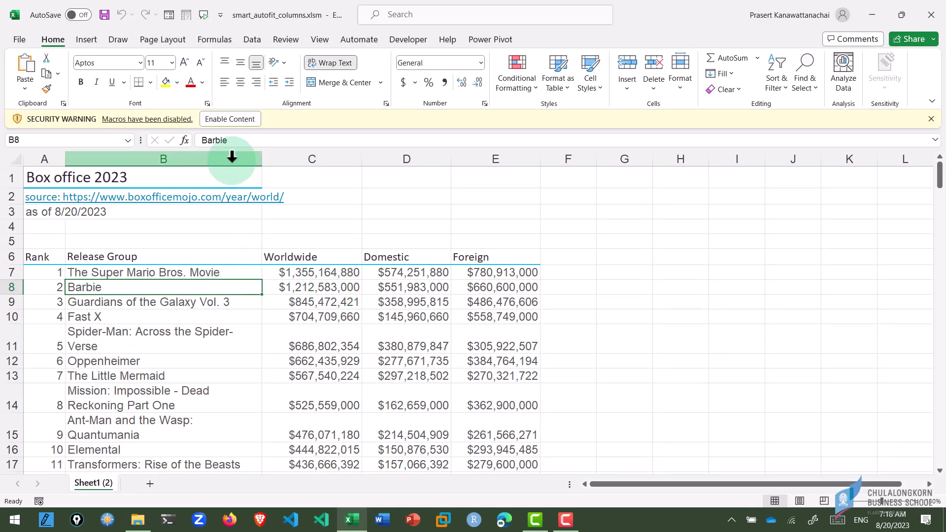
Enable the workbook's macros and open Developer > Visual Basic to view smart_autofit_columns in Module1.
{"action": "left_click", "coordinate": [225, 120]}
{"action": "left_click", "coordinate": [192, 283]}
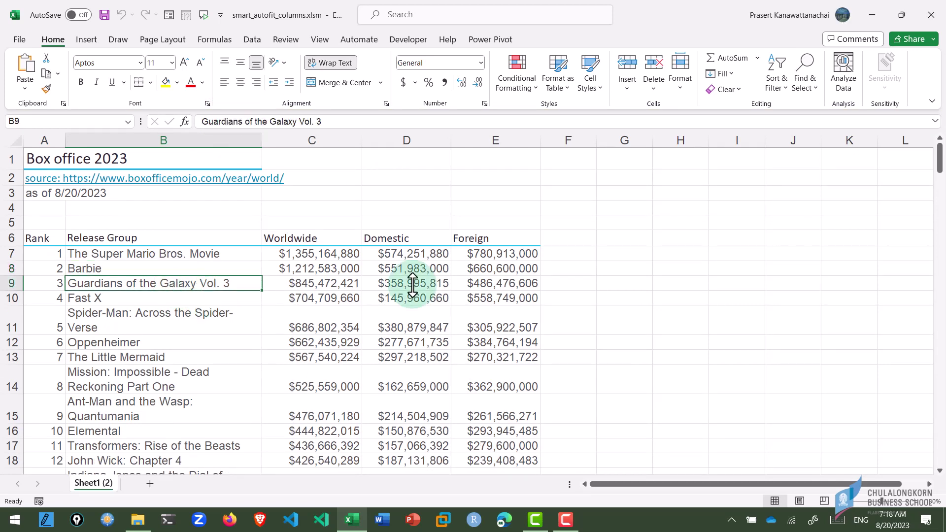
{"action": "left_click", "coordinate": [409, 283]}
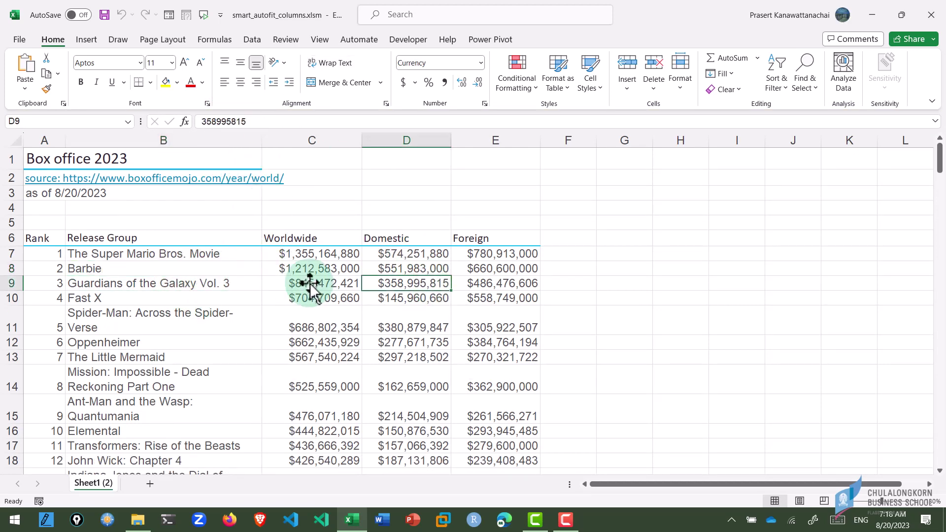
{"action": "left_click", "coordinate": [405, 40]}
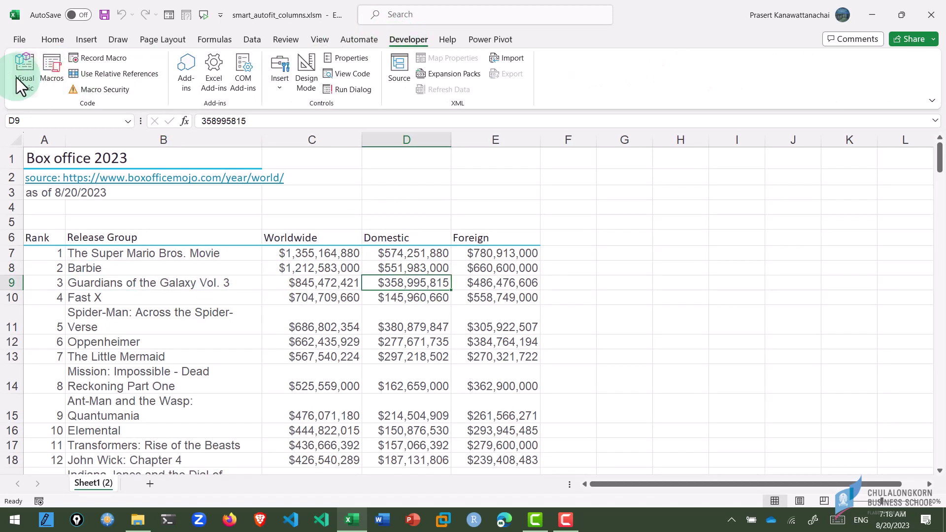
{"action": "left_click", "coordinate": [23, 67]}
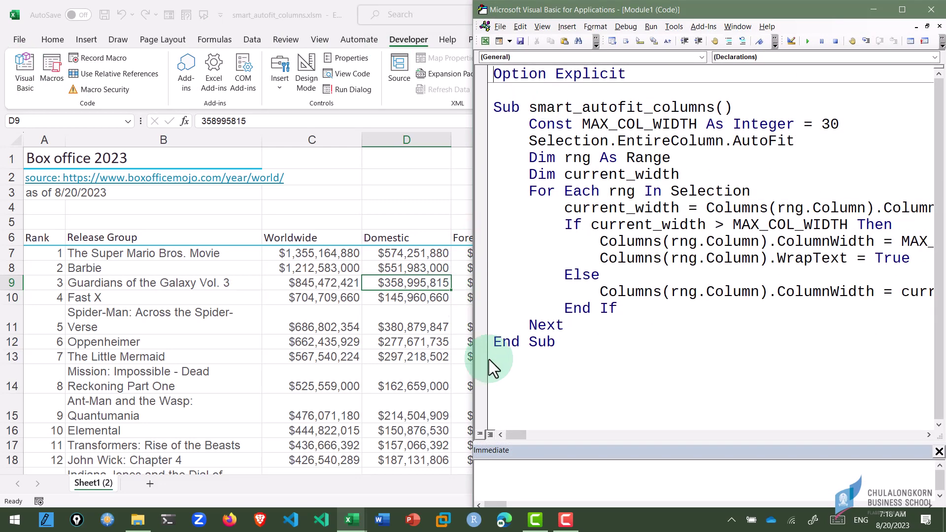